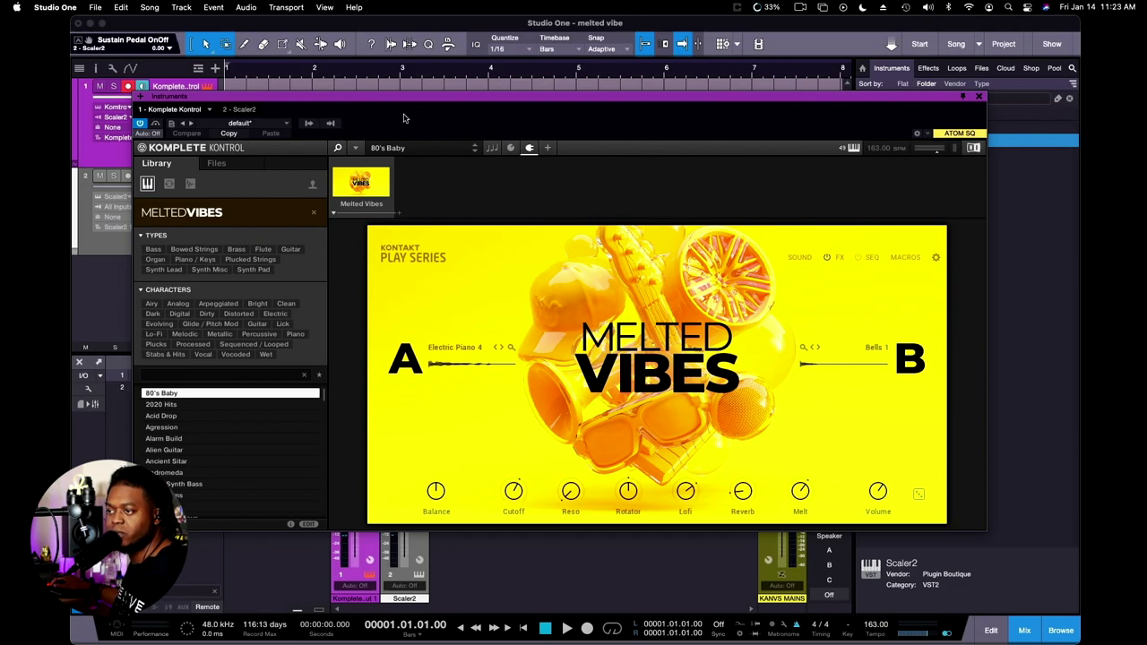
drag(399, 96, 400, 136)
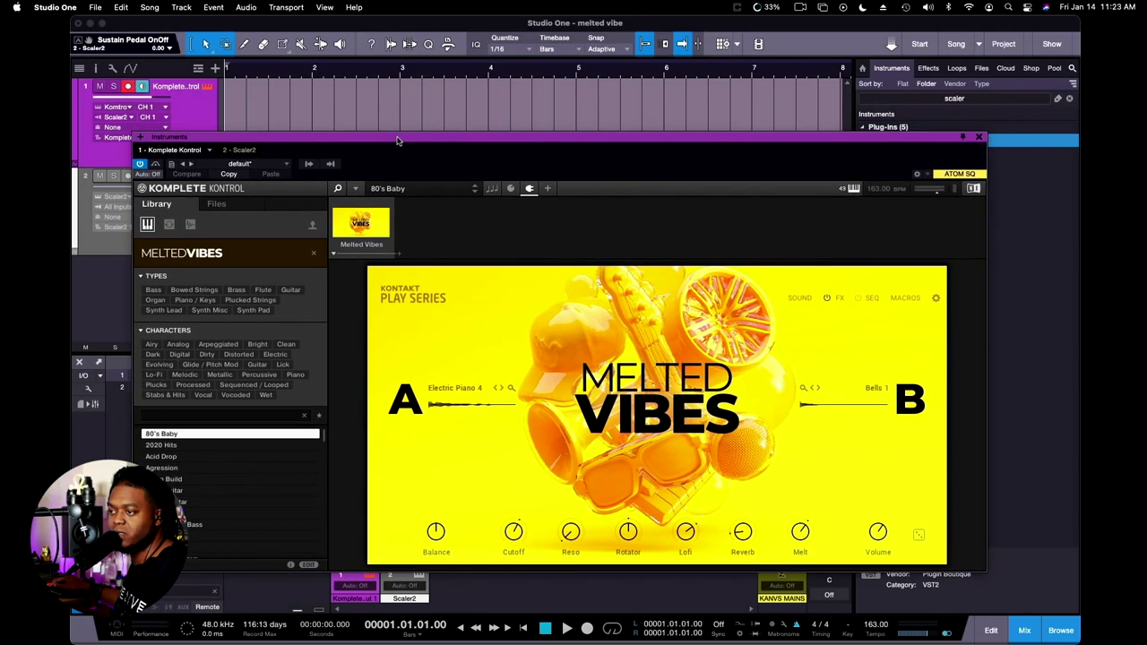
click(399, 255)
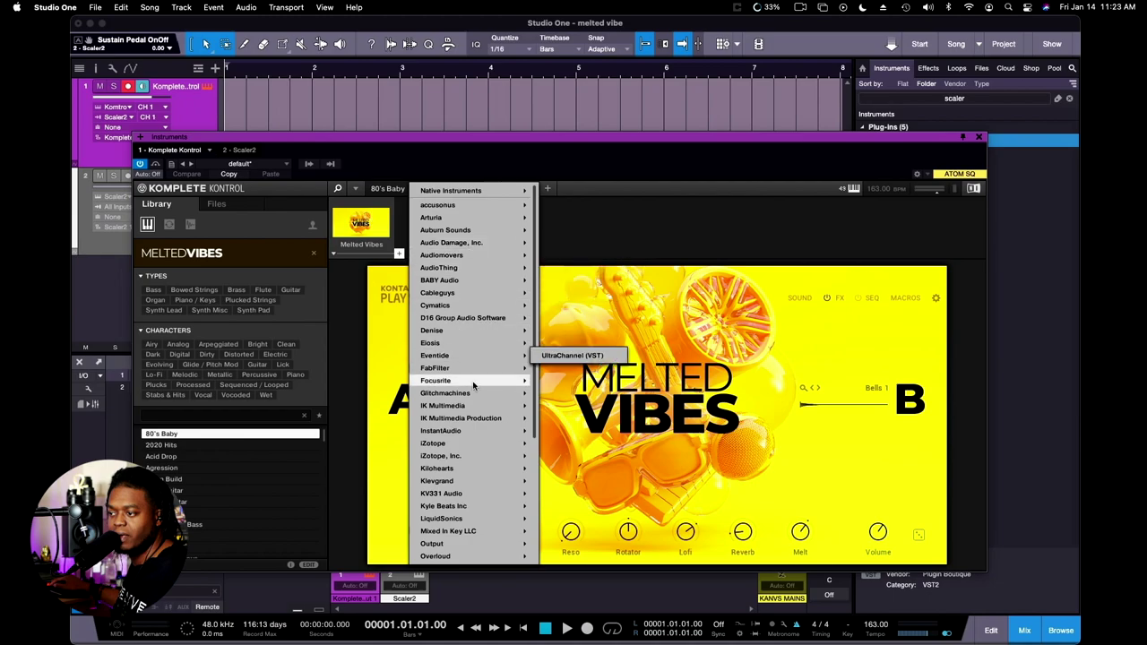
mouse_move(475, 205)
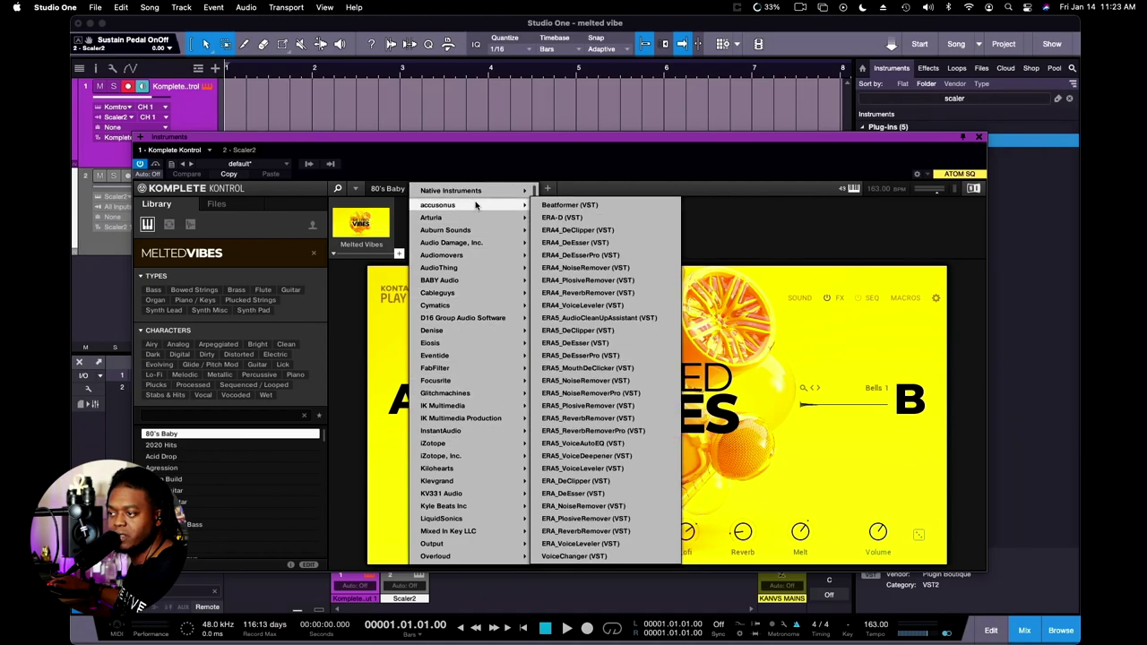
mouse_move(486, 243)
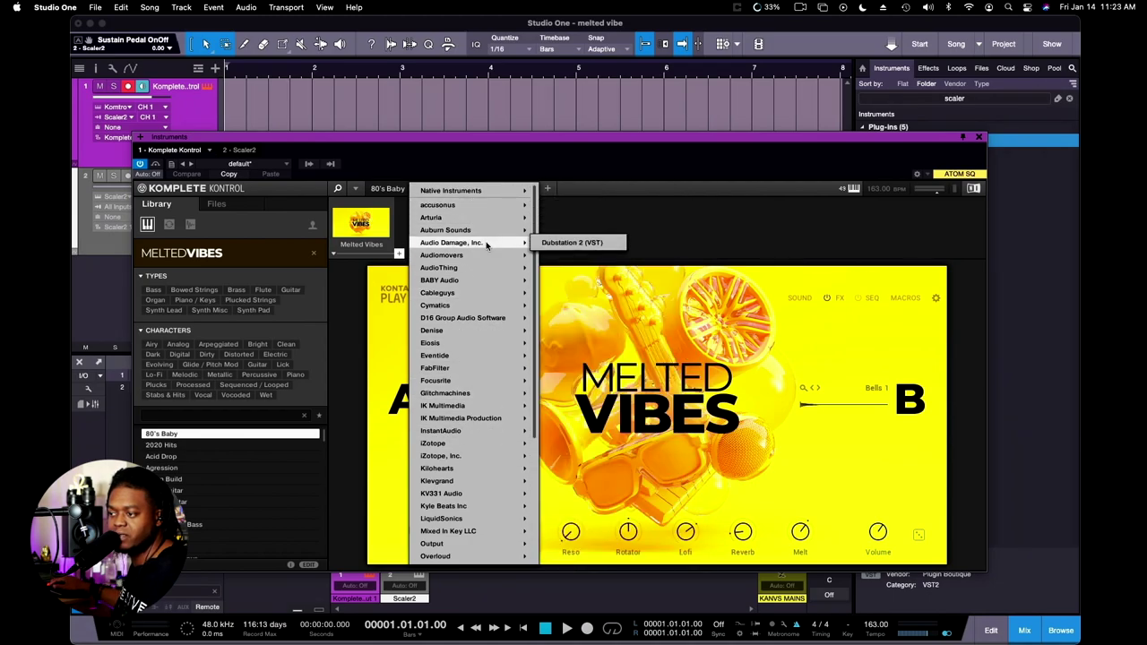
mouse_move(489, 295)
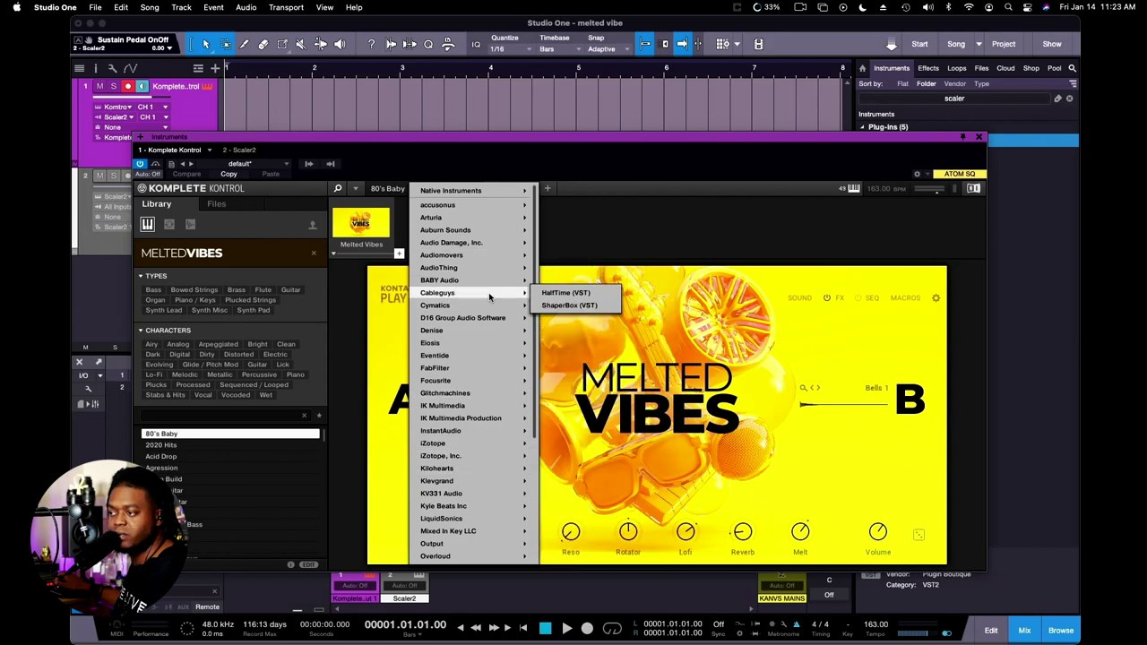
scroll(489, 297, down, 2)
mouse_move(475, 481)
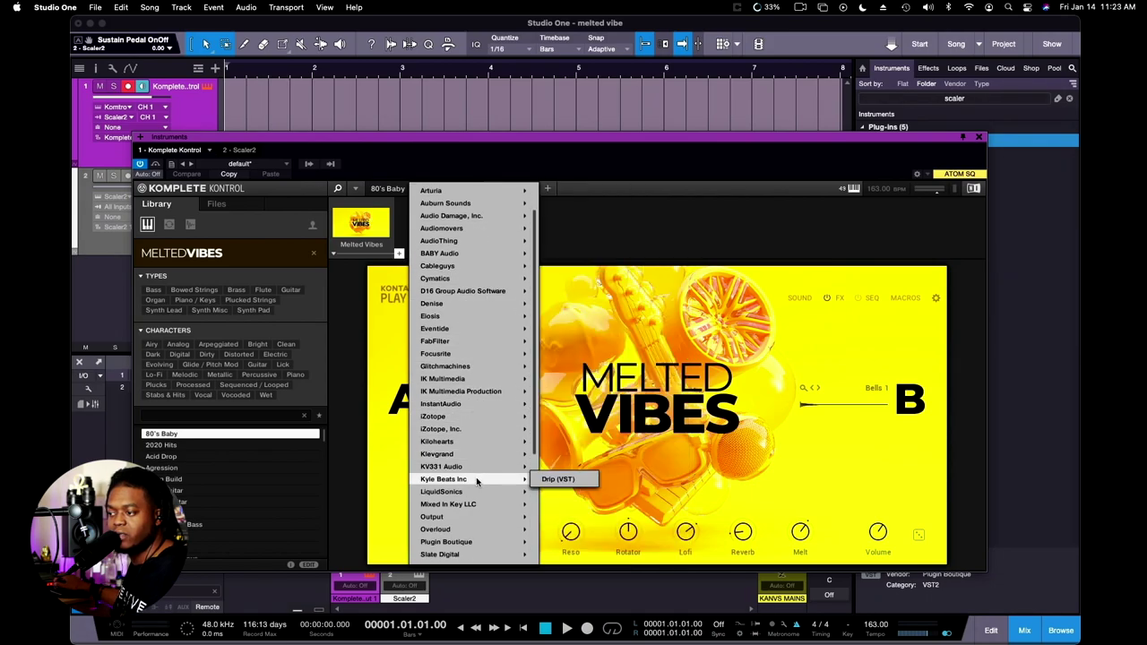
scroll(477, 481, down, 5)
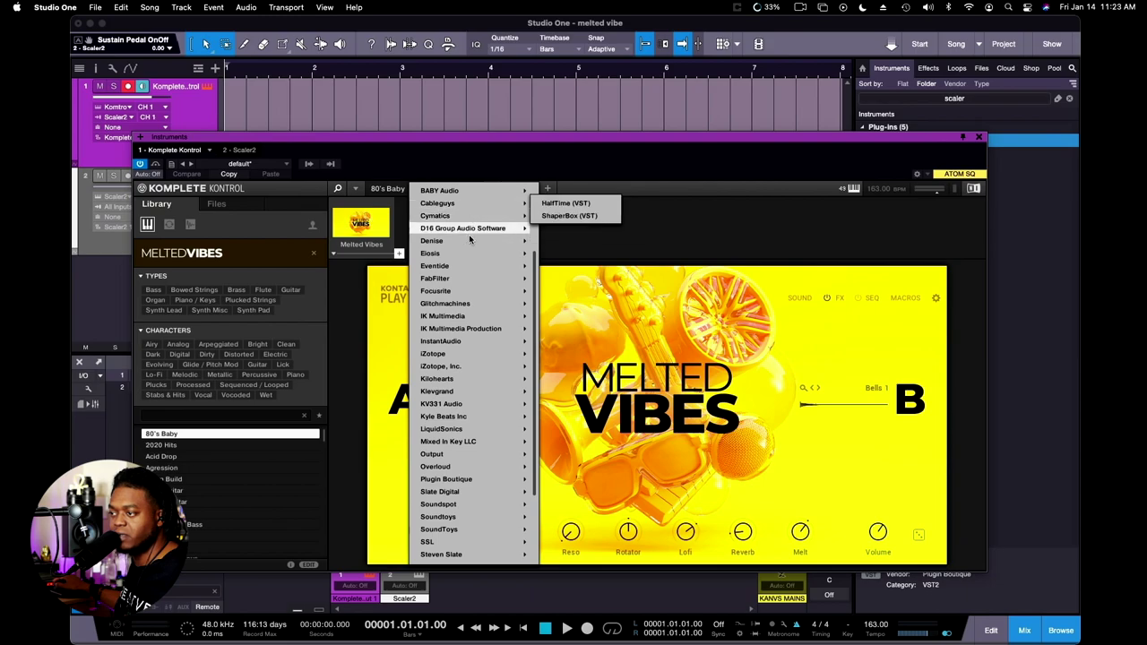
mouse_move(419, 258)
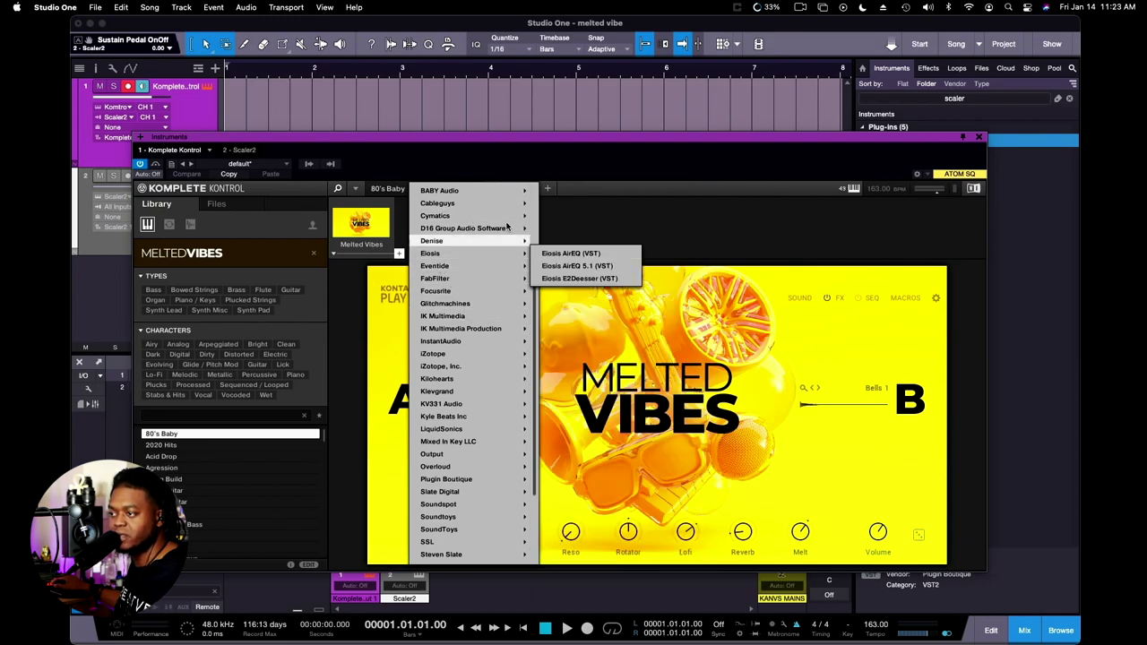
click(703, 221)
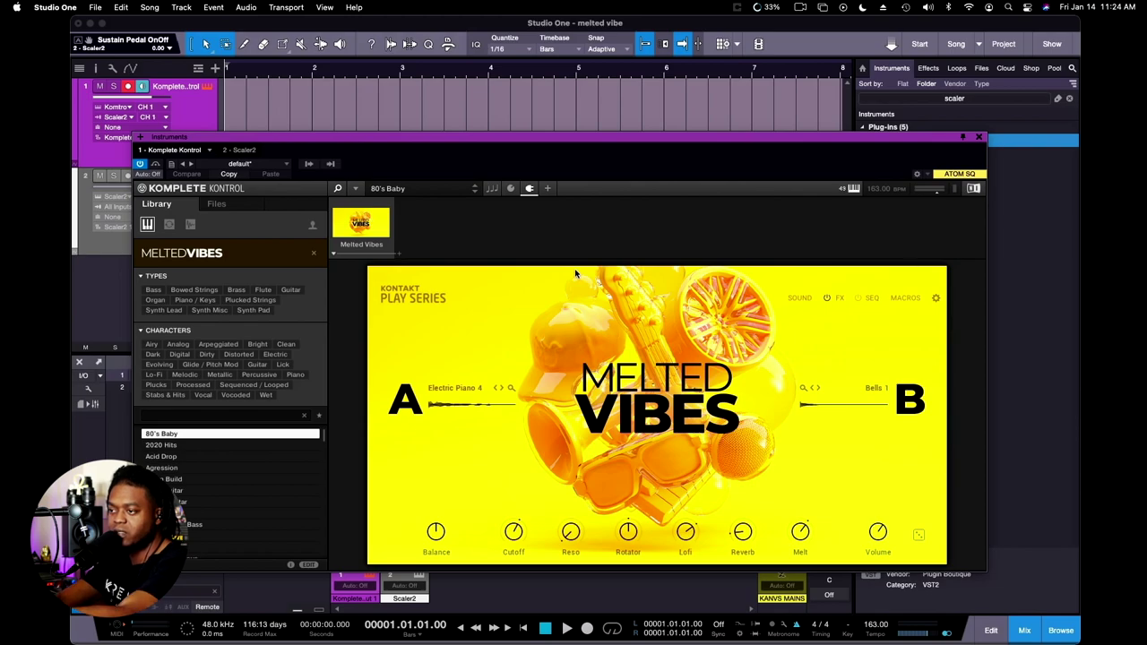
Step: Step through 2020 Hits, Acid Drop, Agression, Alarm Build and Alien Guitar to Ancient Sitar
key(Down)
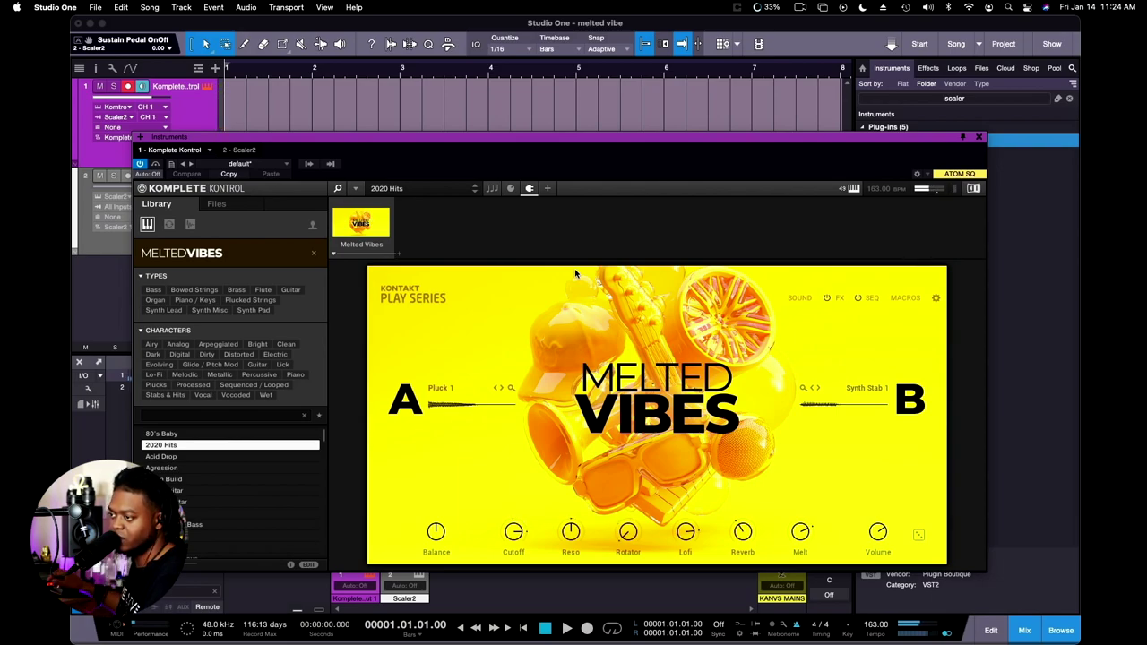
key(Down)
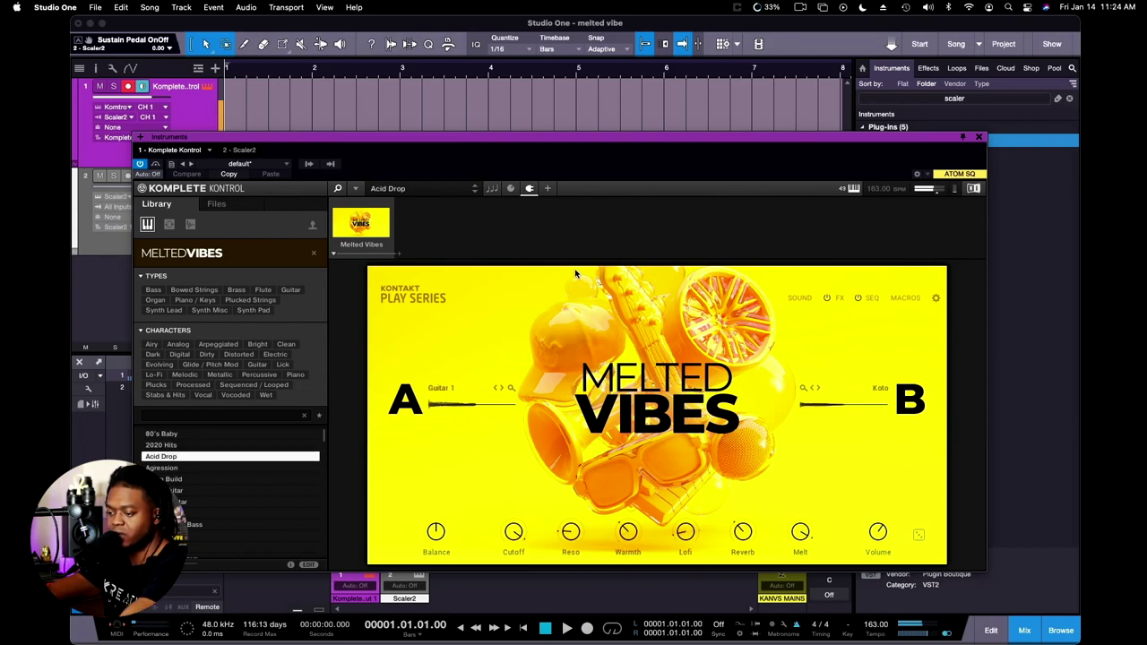
key(Down)
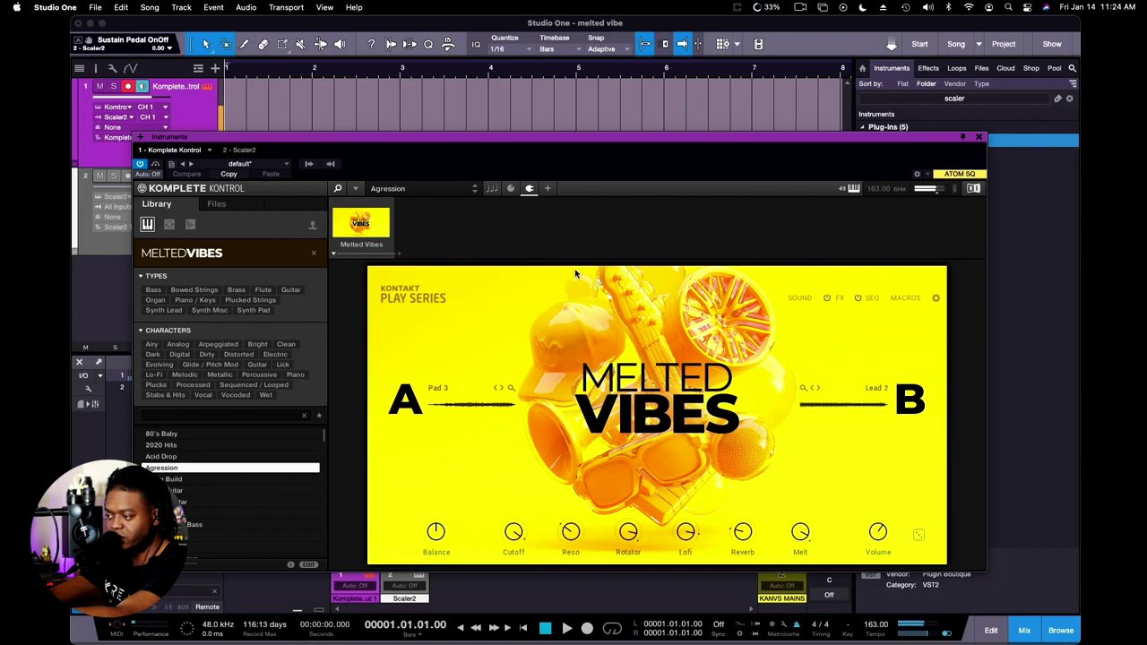
key(Down)
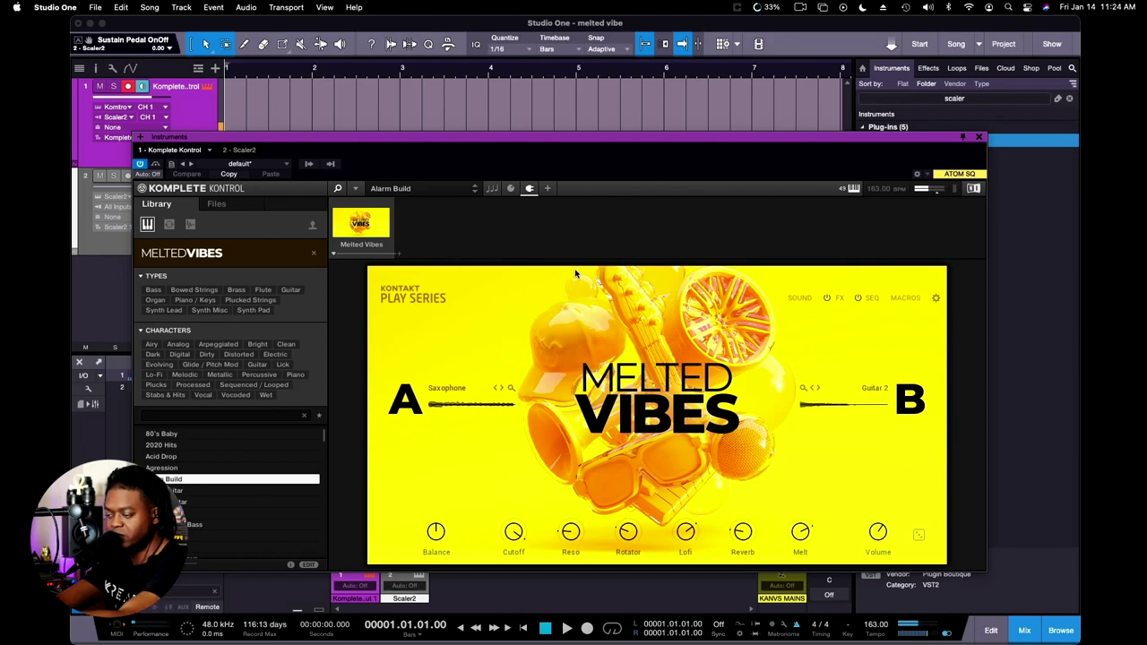
key(Down)
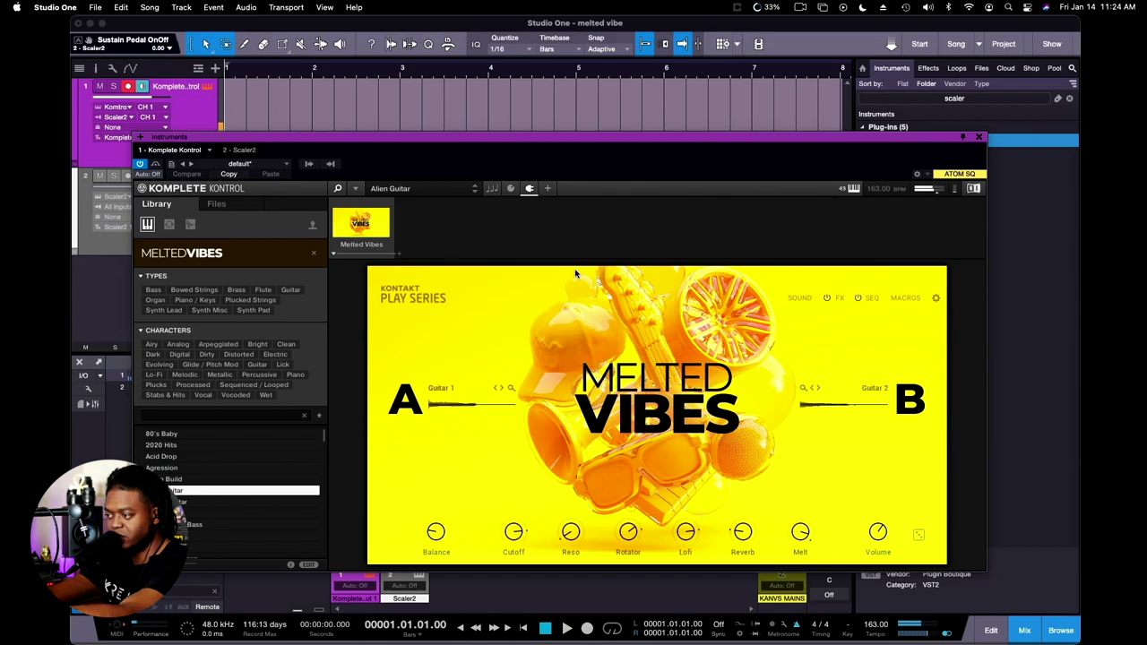
key(Down)
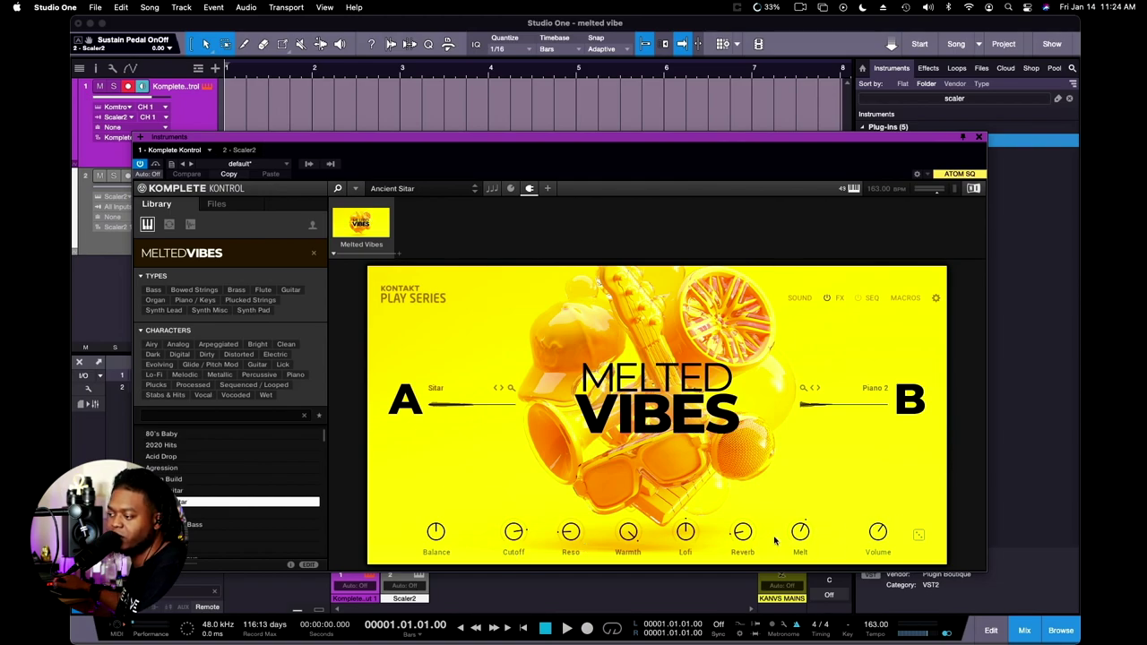
Step: Set the filter Cutoff to about 44% and raise the resonance
drag(514, 536, 504, 598)
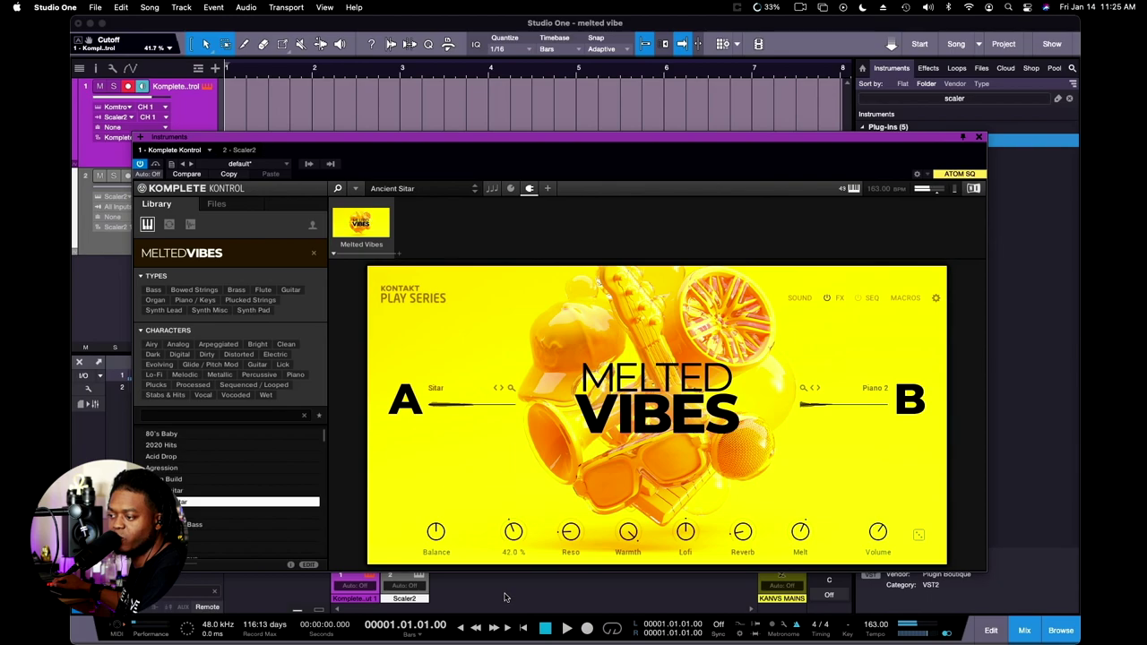
drag(574, 536, 564, 466)
drag(628, 533, 628, 535)
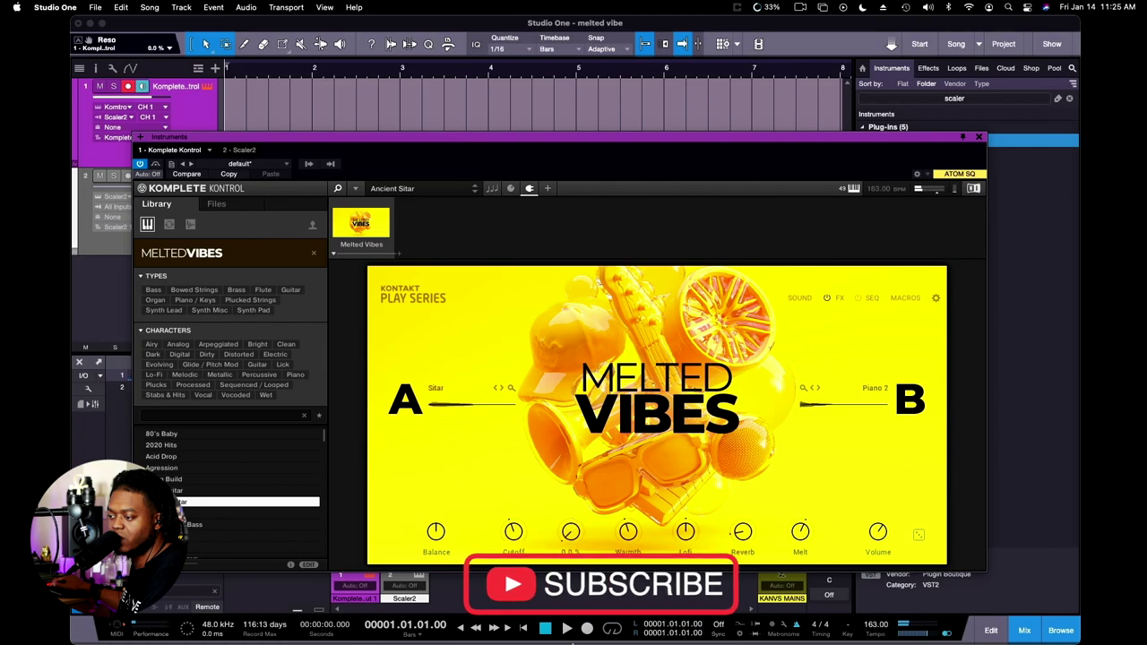
Step: Turn Lofi up to about 85%, Reverb to about 48%, and Melt to full
drag(686, 532, 525, 479)
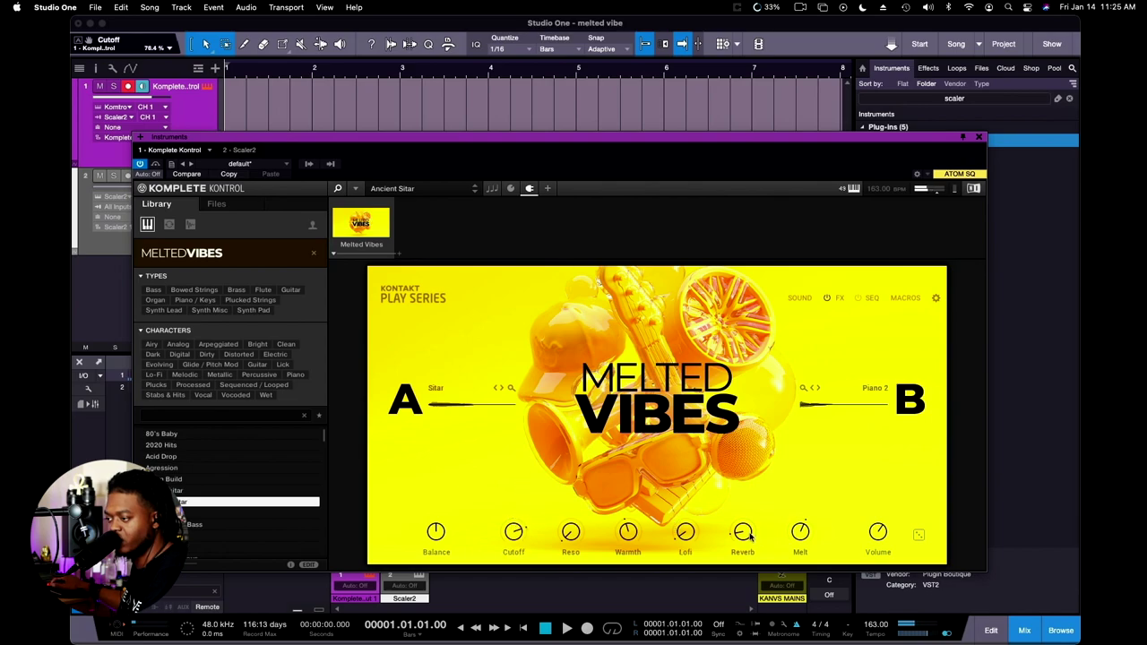
drag(742, 532, 753, 481)
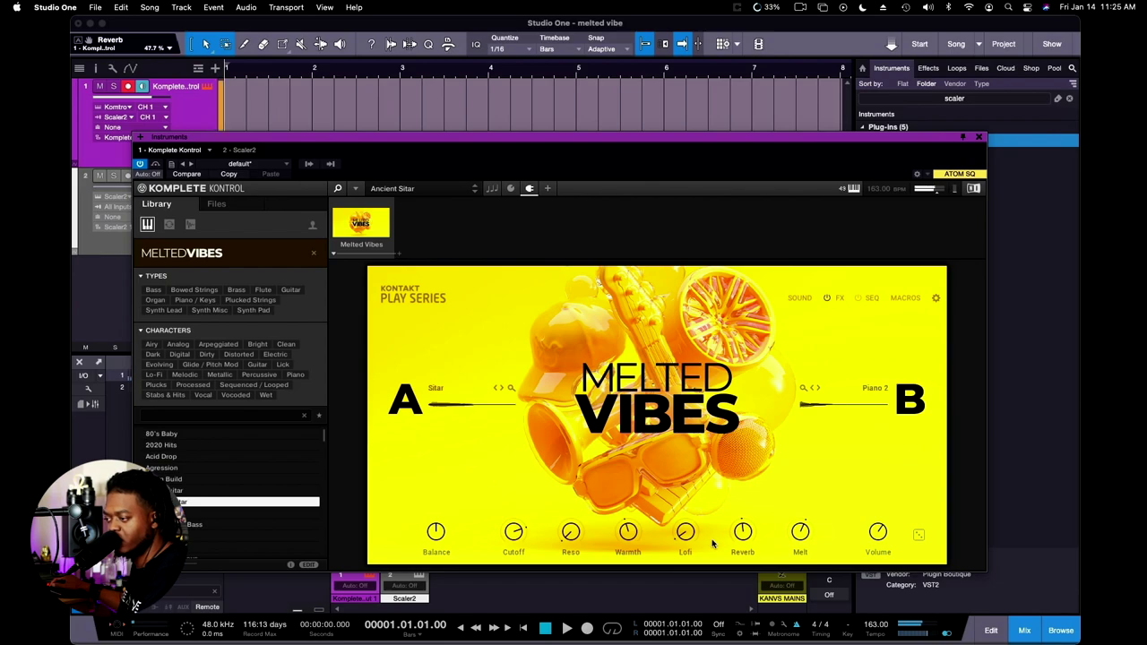
drag(792, 548, 781, 575)
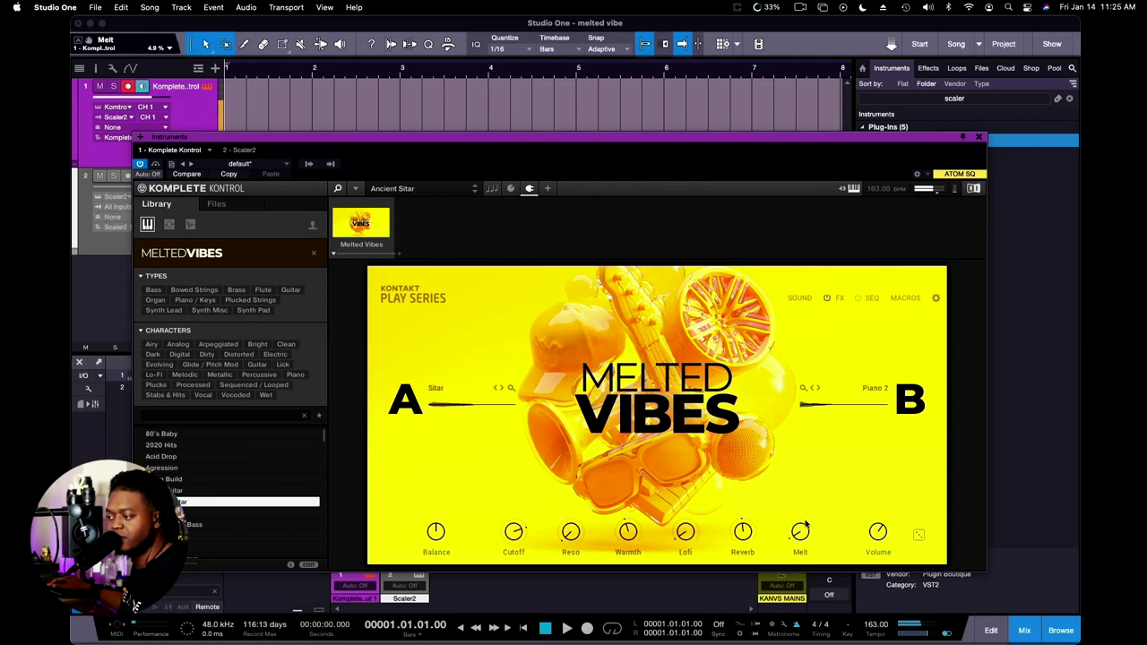
drag(805, 528, 730, 536)
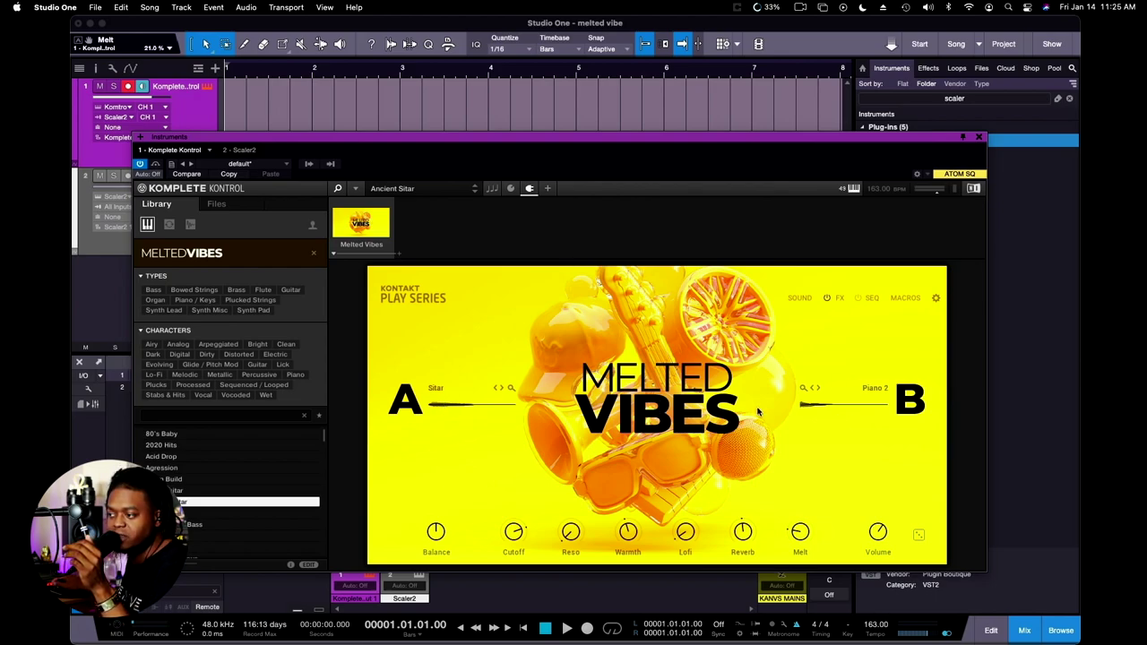
Step: Swap layer A's Sitar for Pad 3 and return to the main artwork view
click(435, 404)
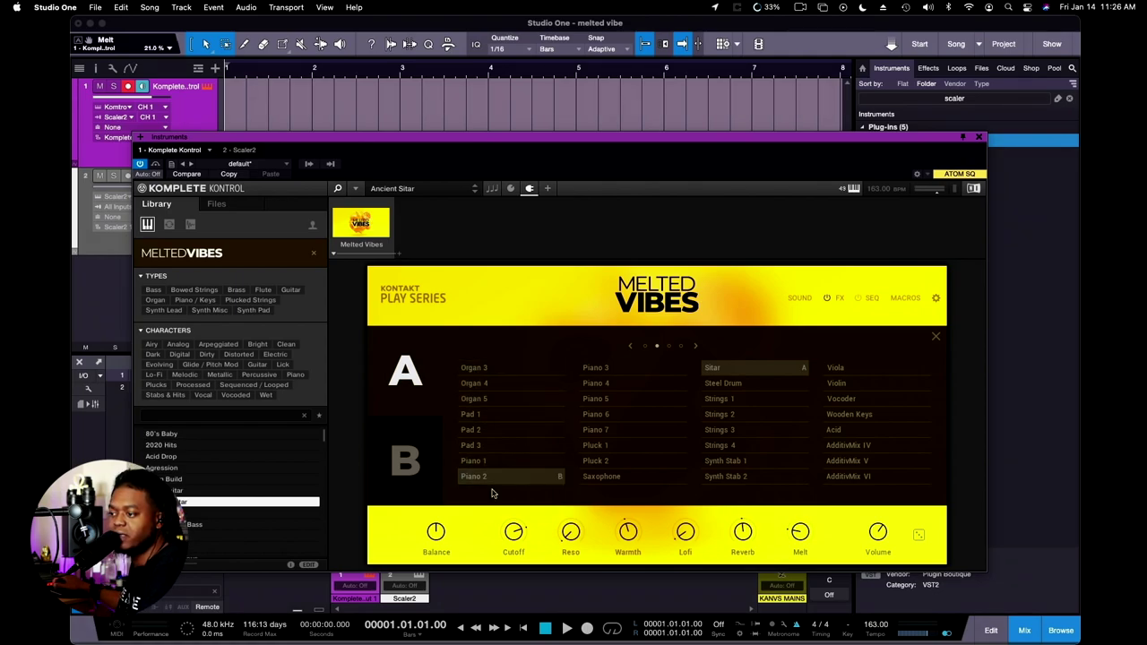
click(527, 442)
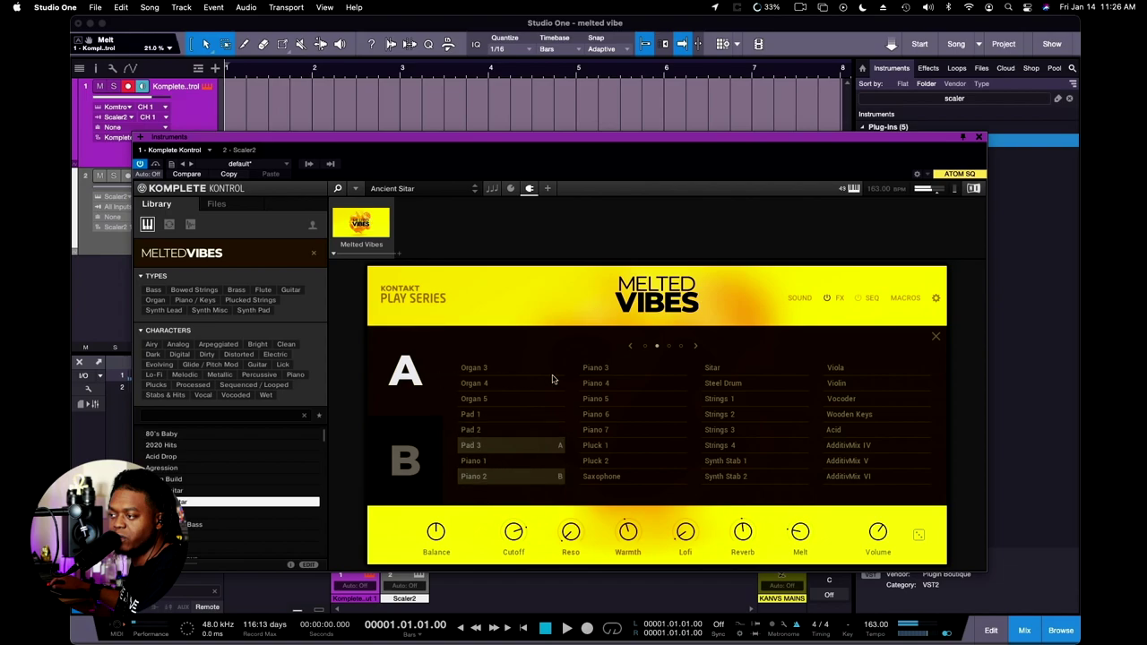
click(935, 338)
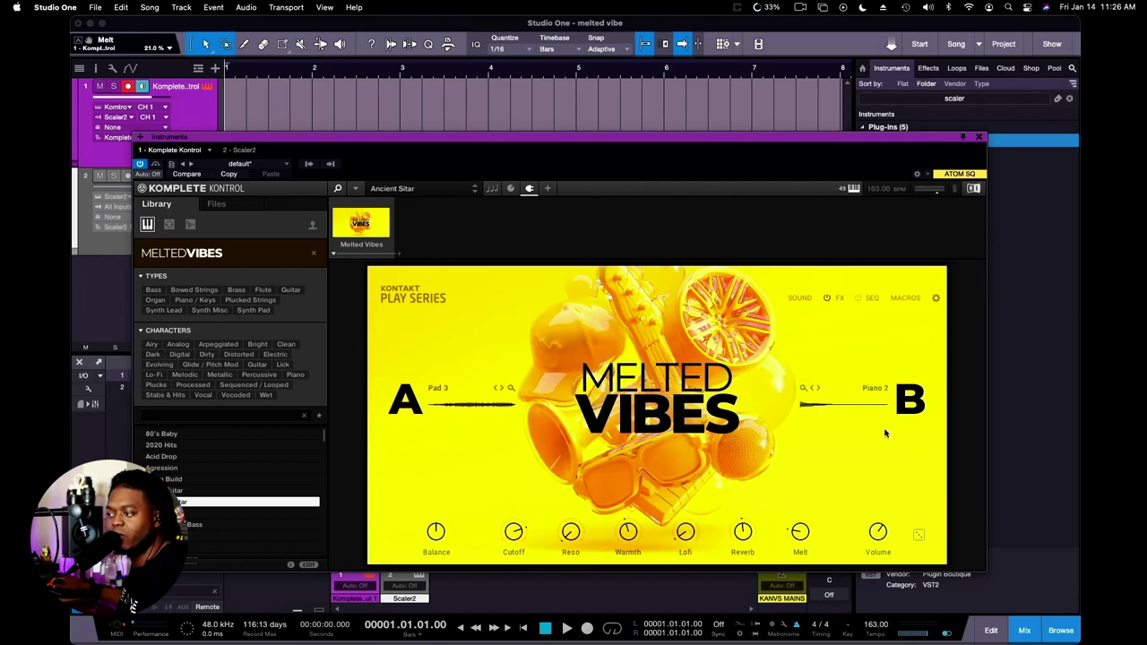
Step: Turn the Balance knob to about A19 | 81 B, favouring layer B
click(440, 532)
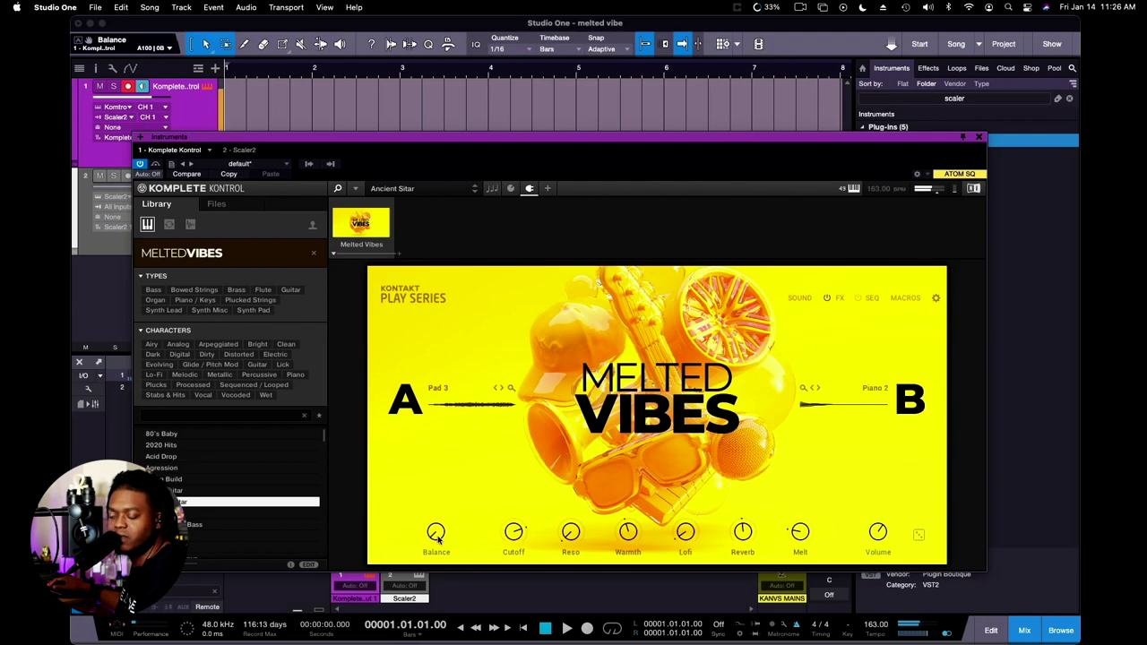
drag(437, 540, 464, 409)
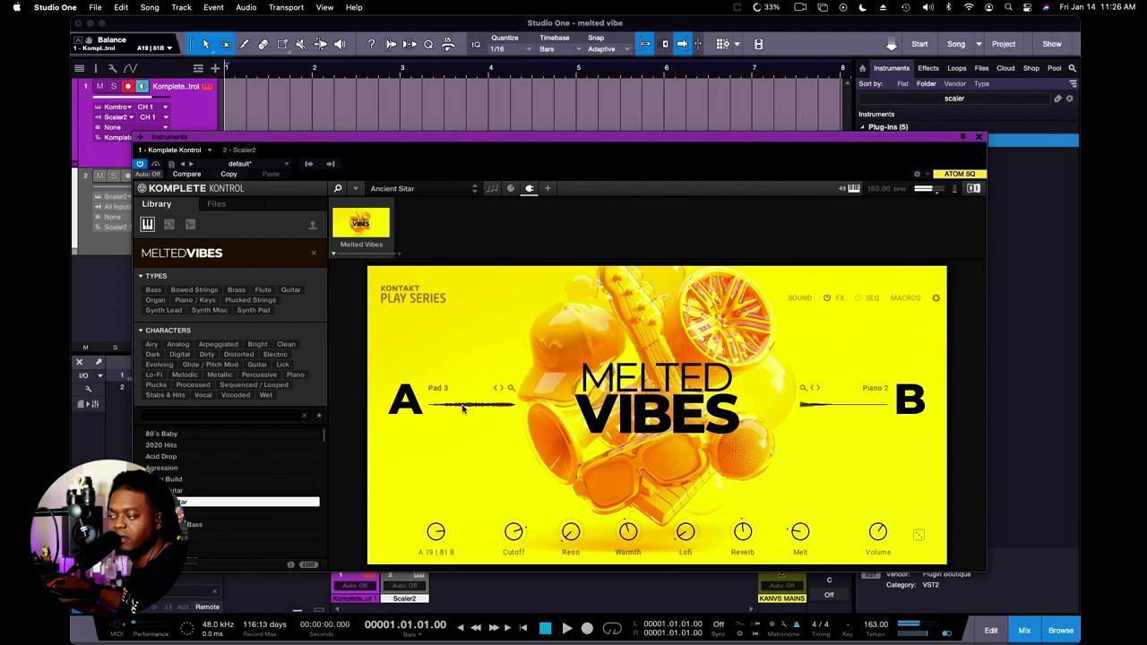
click(876, 390)
click(854, 434)
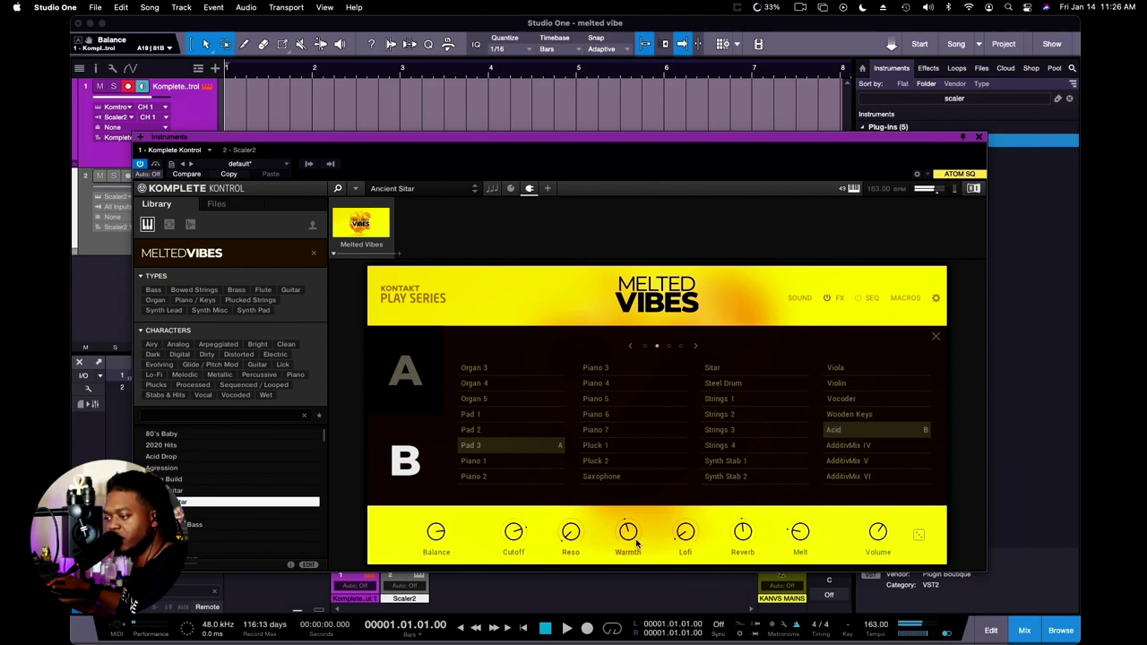
drag(516, 534, 519, 605)
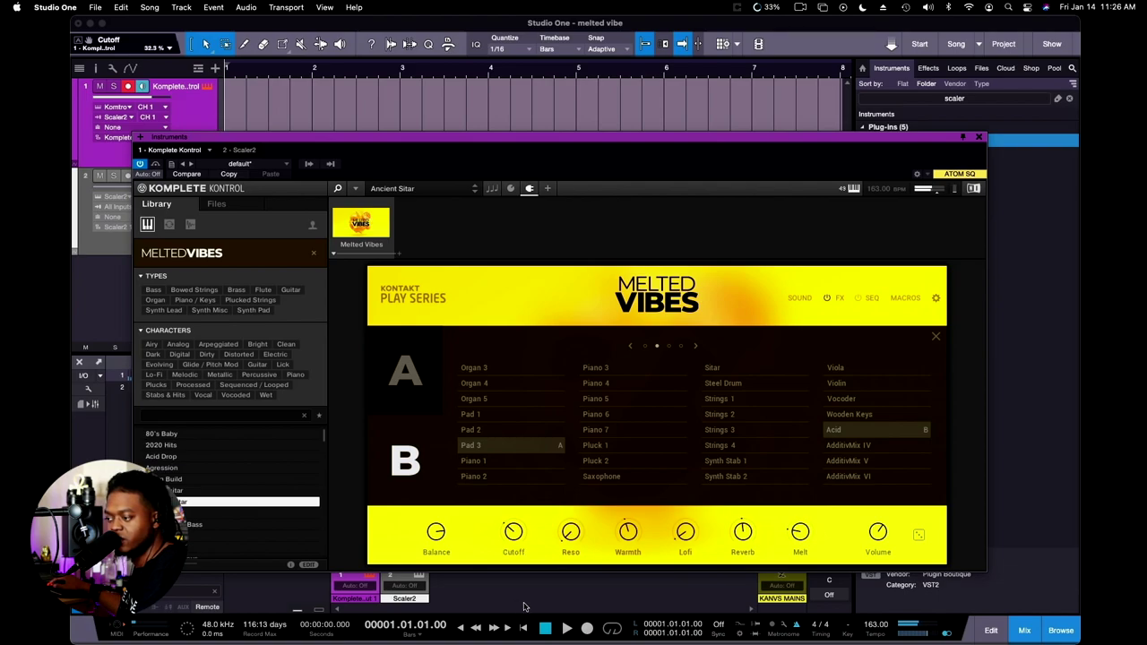
drag(687, 527, 687, 557)
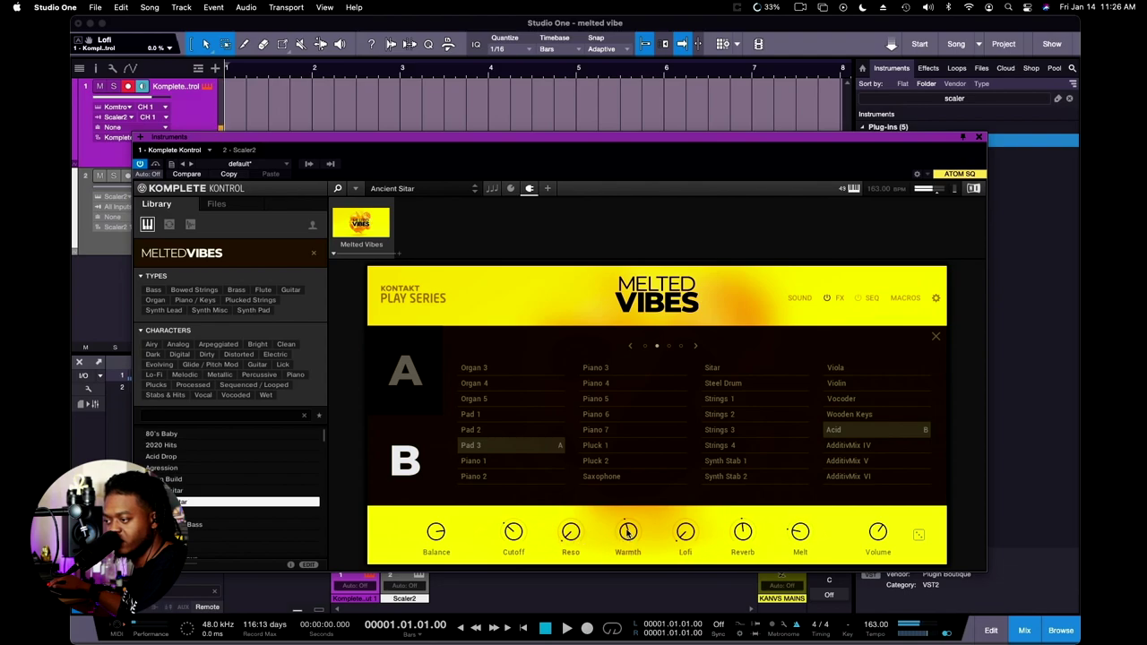
drag(628, 531, 680, 458)
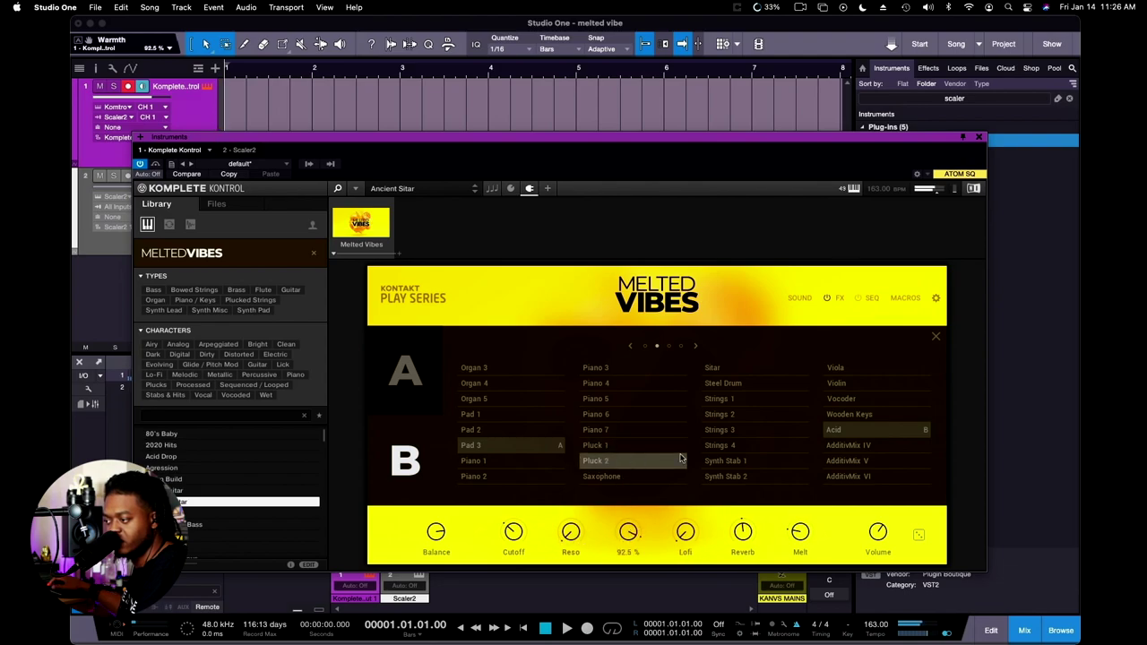
drag(797, 536, 791, 469)
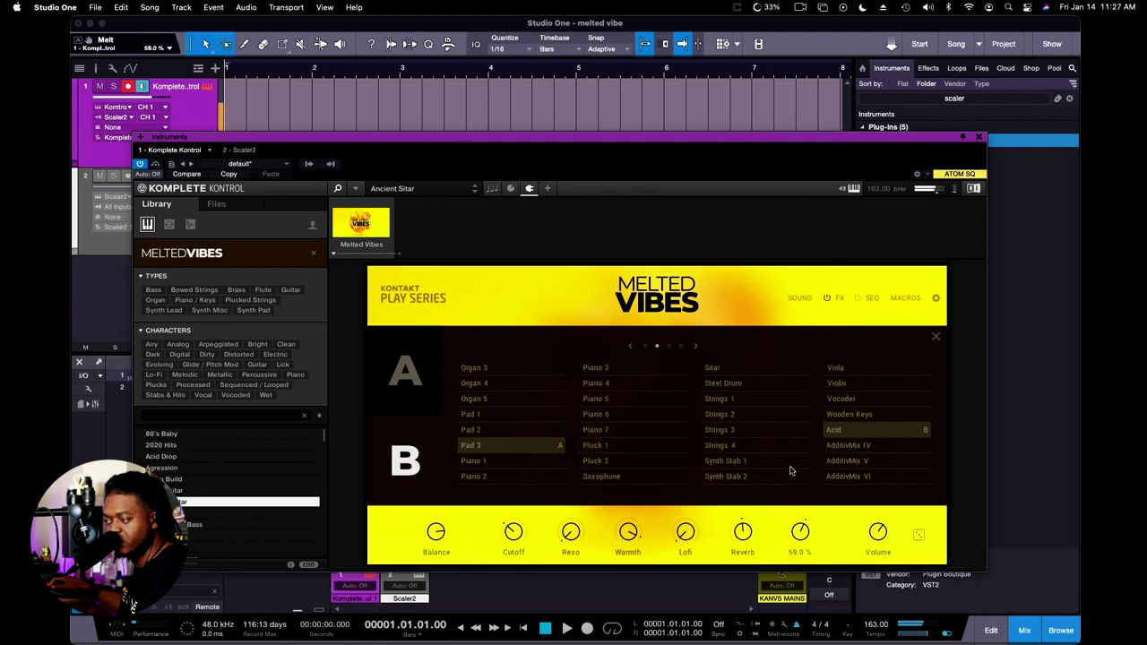
drag(578, 535, 572, 454)
drag(519, 528, 510, 556)
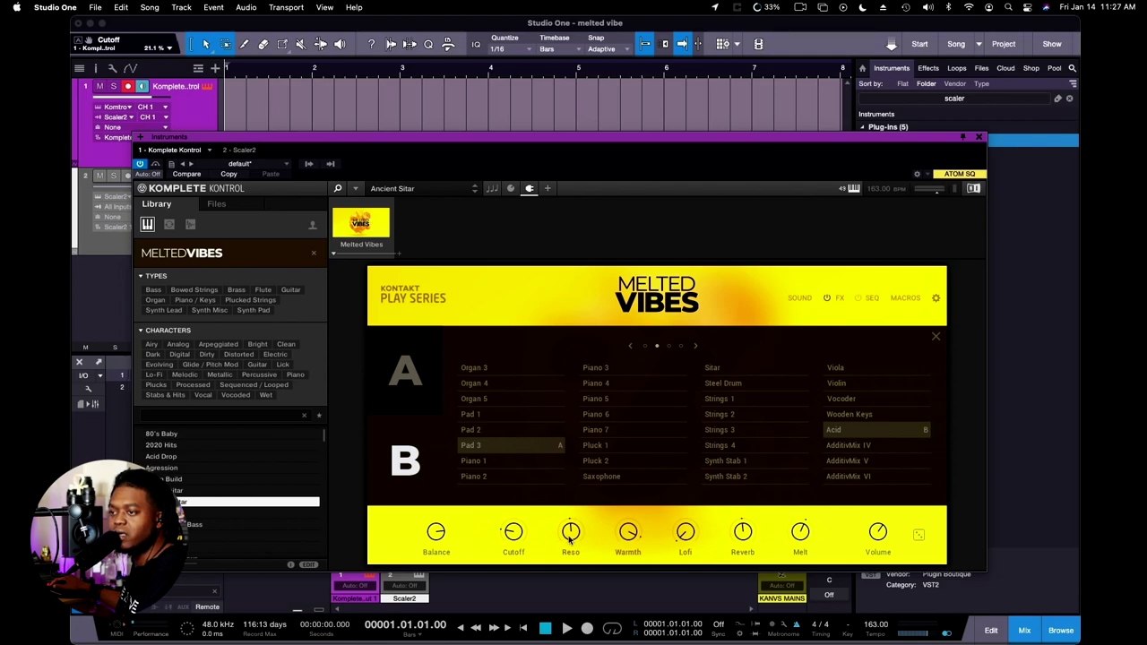
click(570, 538)
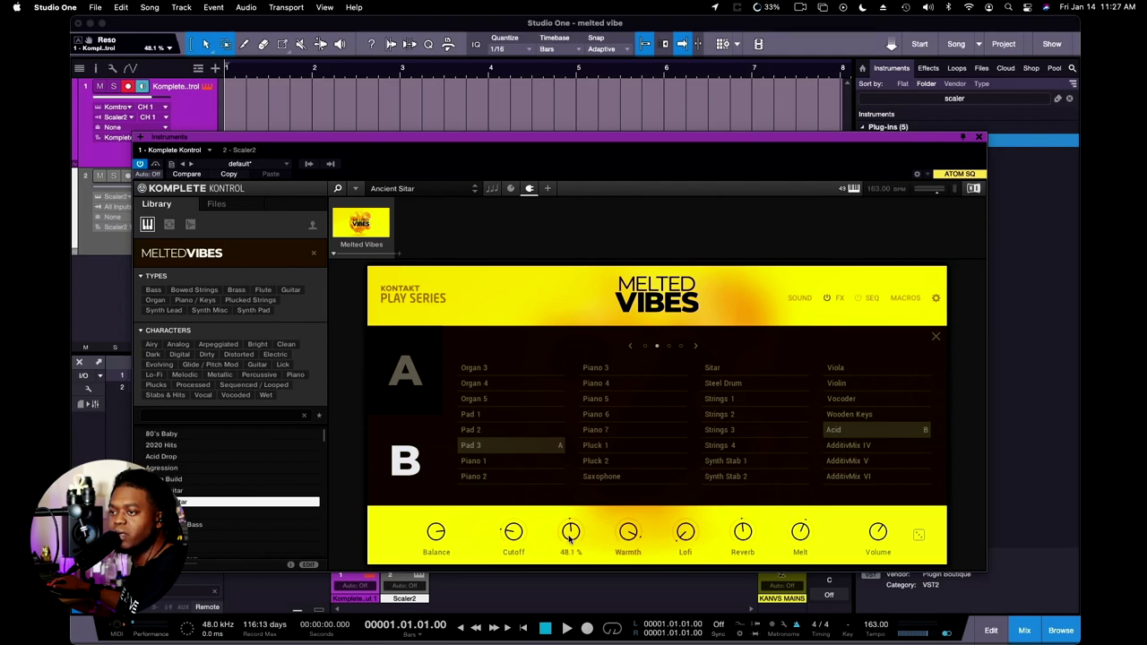
click(515, 536)
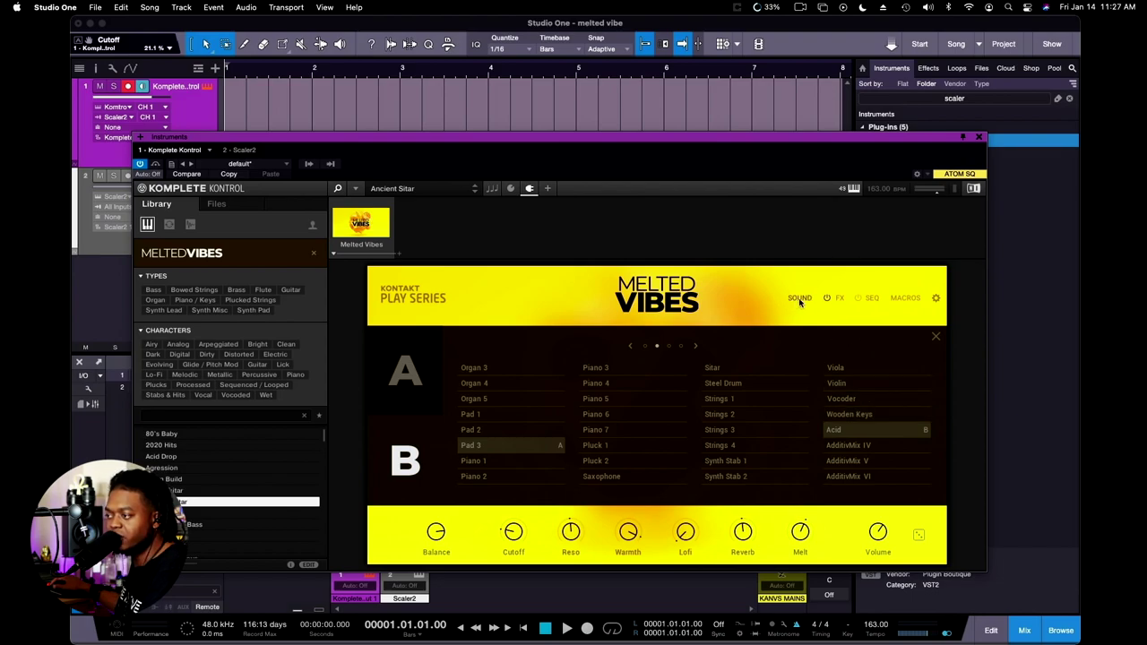
Step: Look through the Macros, Seq and FX pages, ending on layer B's Sound page
click(905, 299)
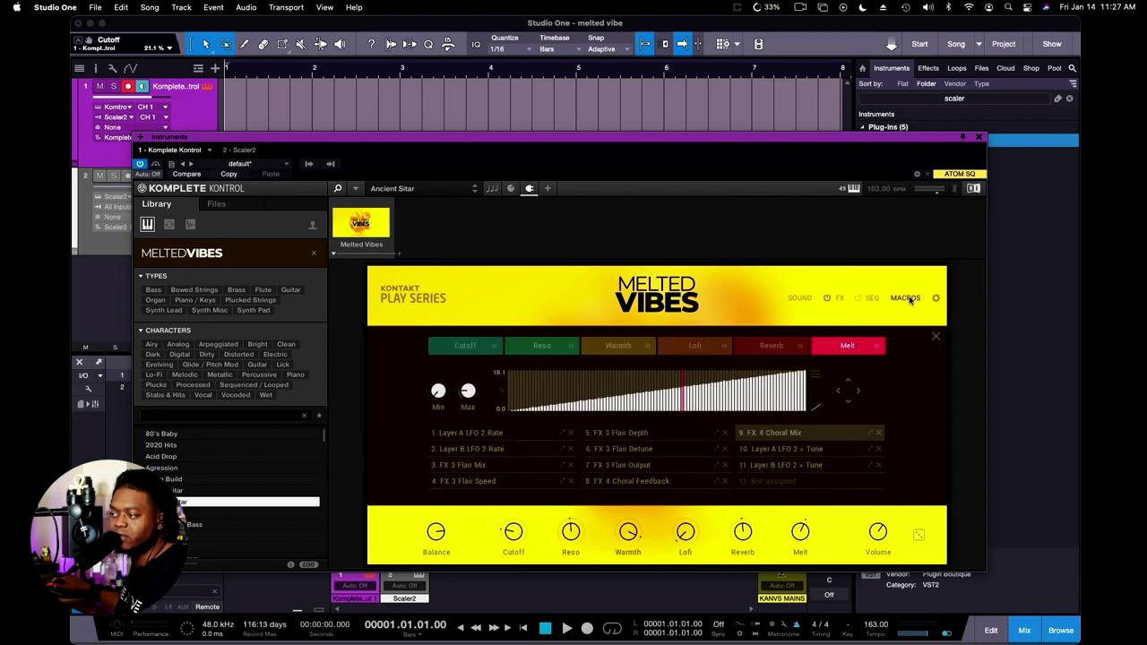
click(872, 298)
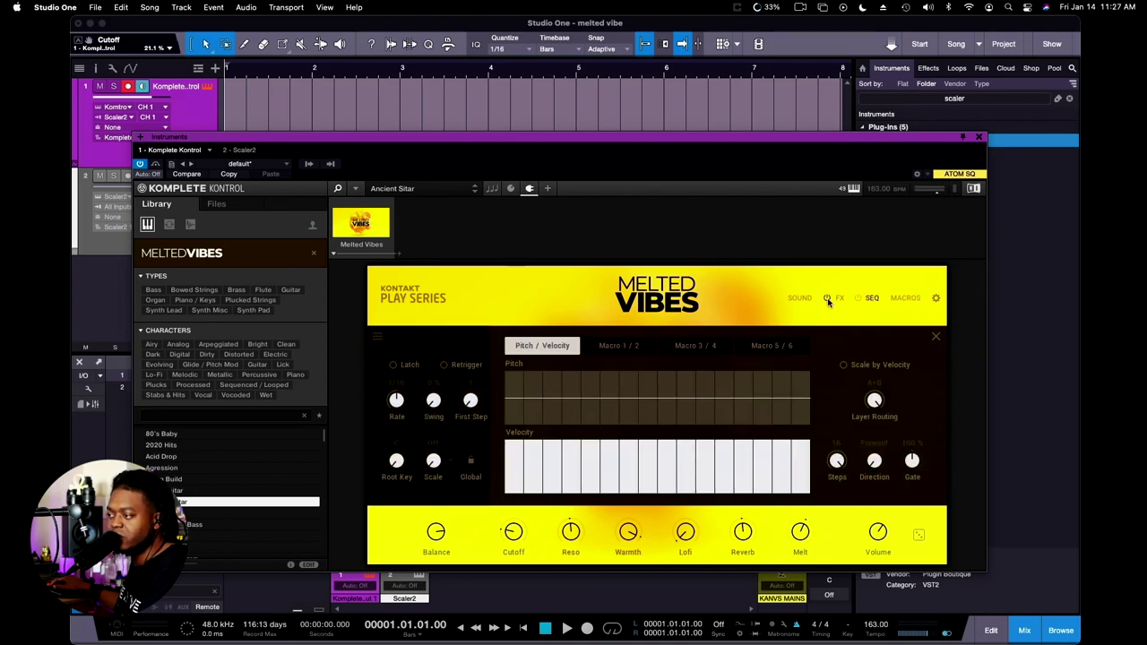
click(838, 300)
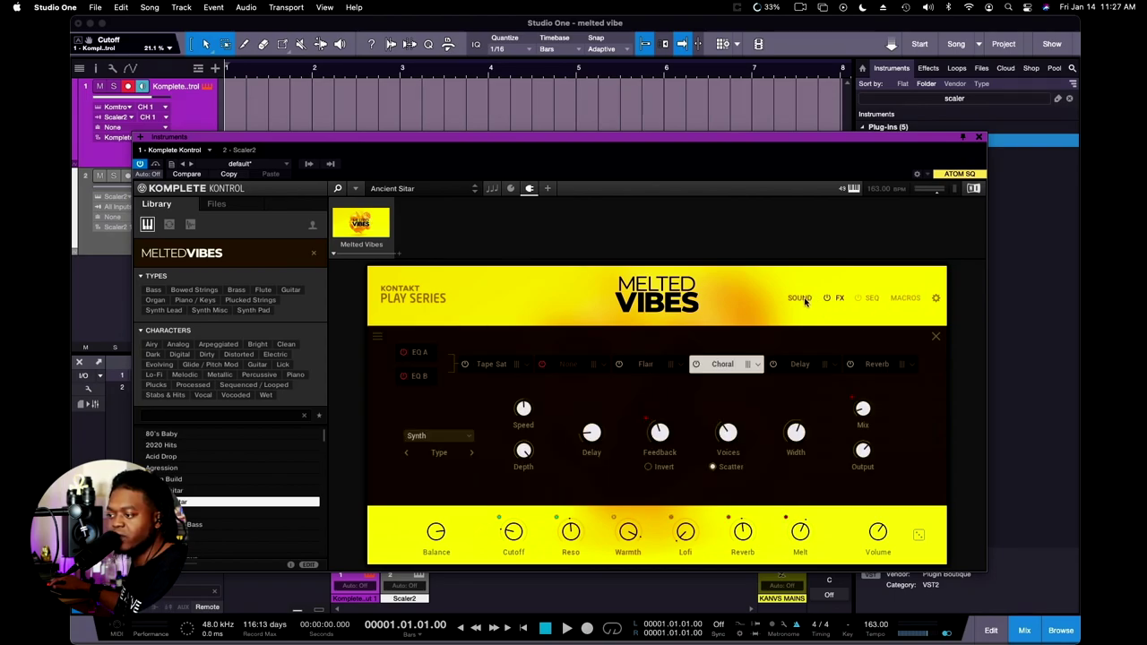
click(803, 301)
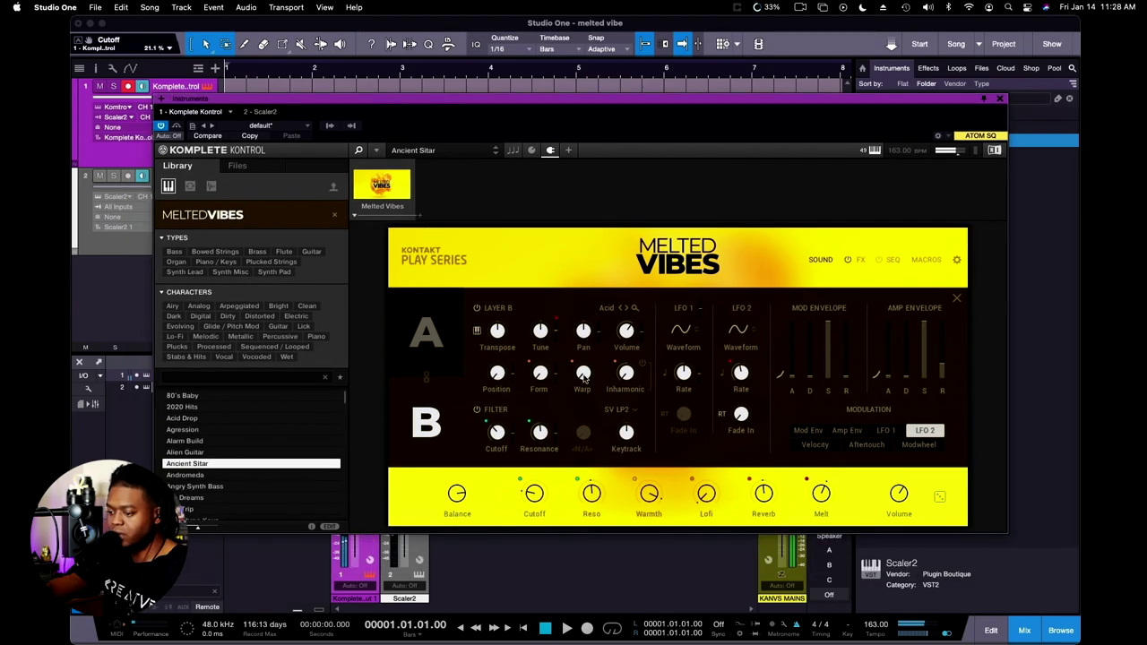
Step: Audition Andromeda and Ancient Sitar, then step via Angry Synth Bass and Arp Dreams to Bad Trip
key(Down)
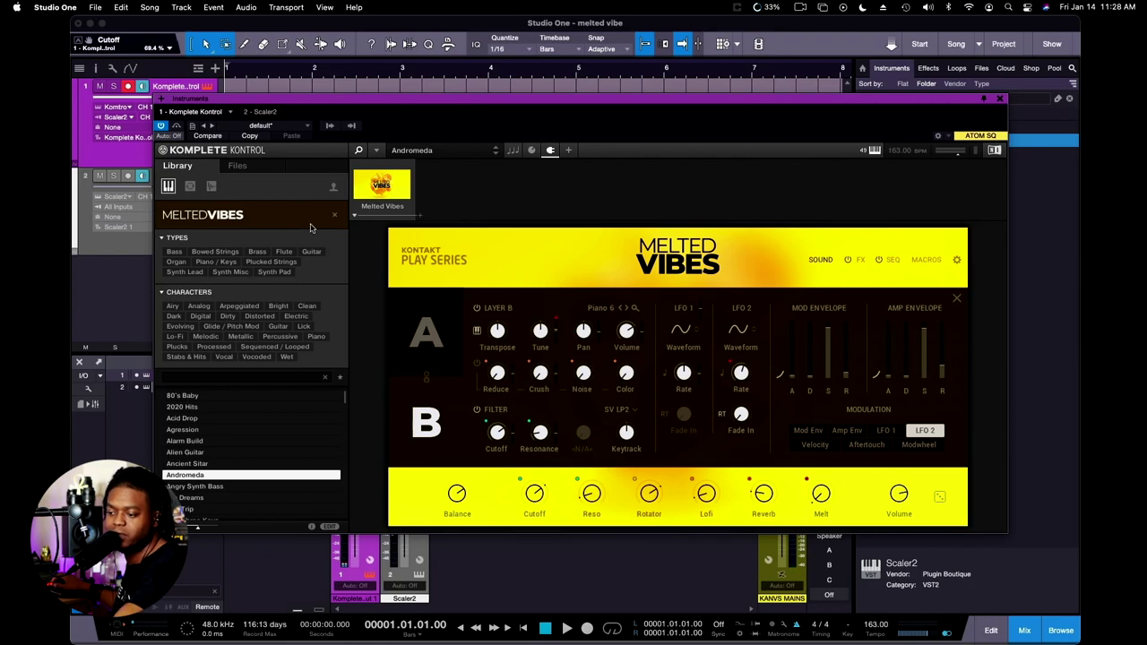
key(Up)
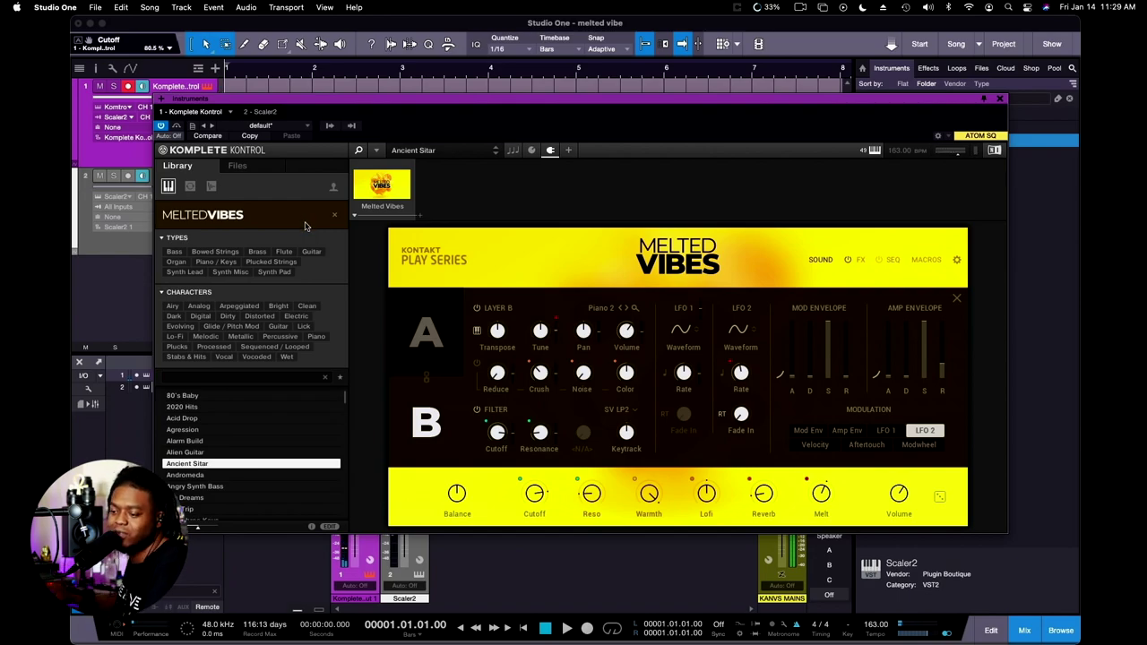
key(Down)
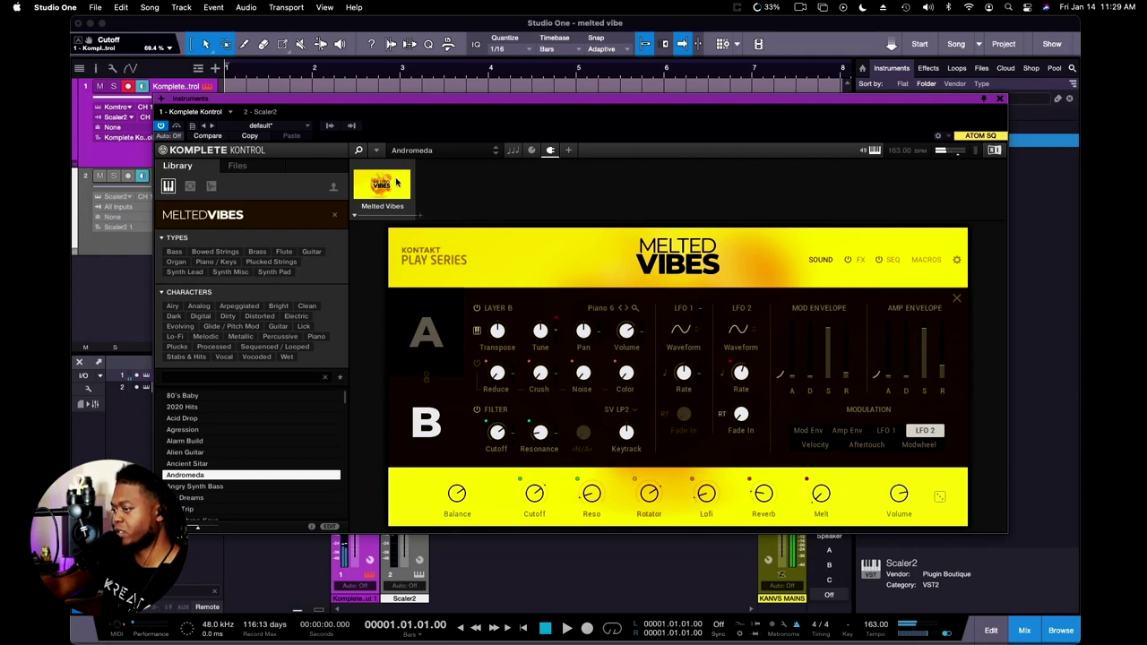
key(Down)
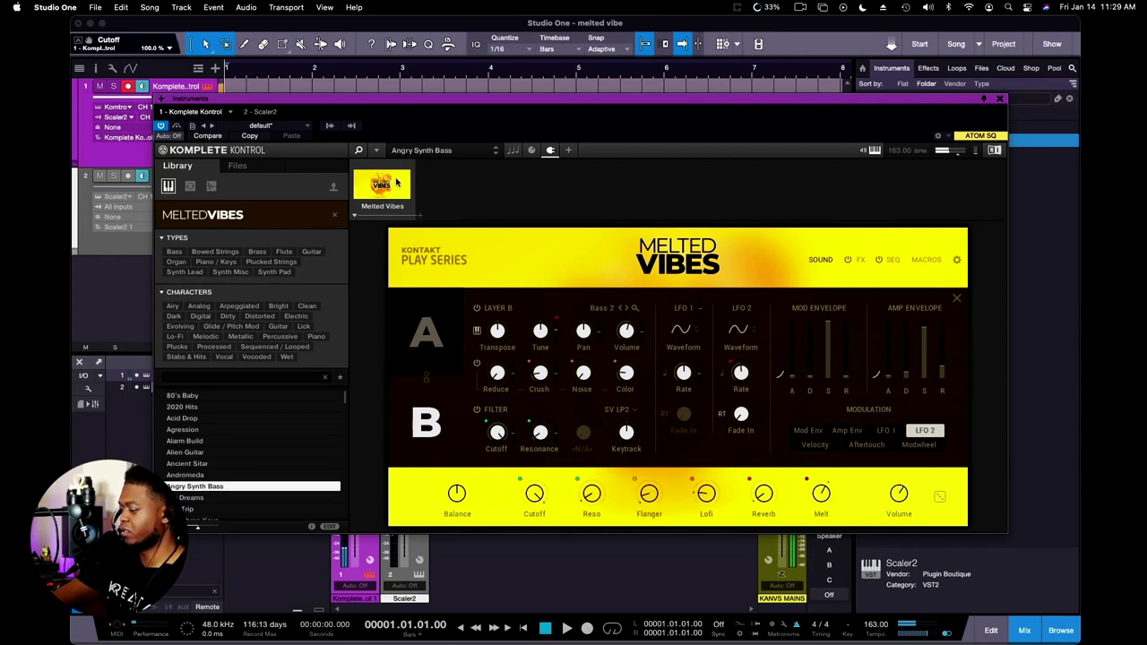
key(Down)
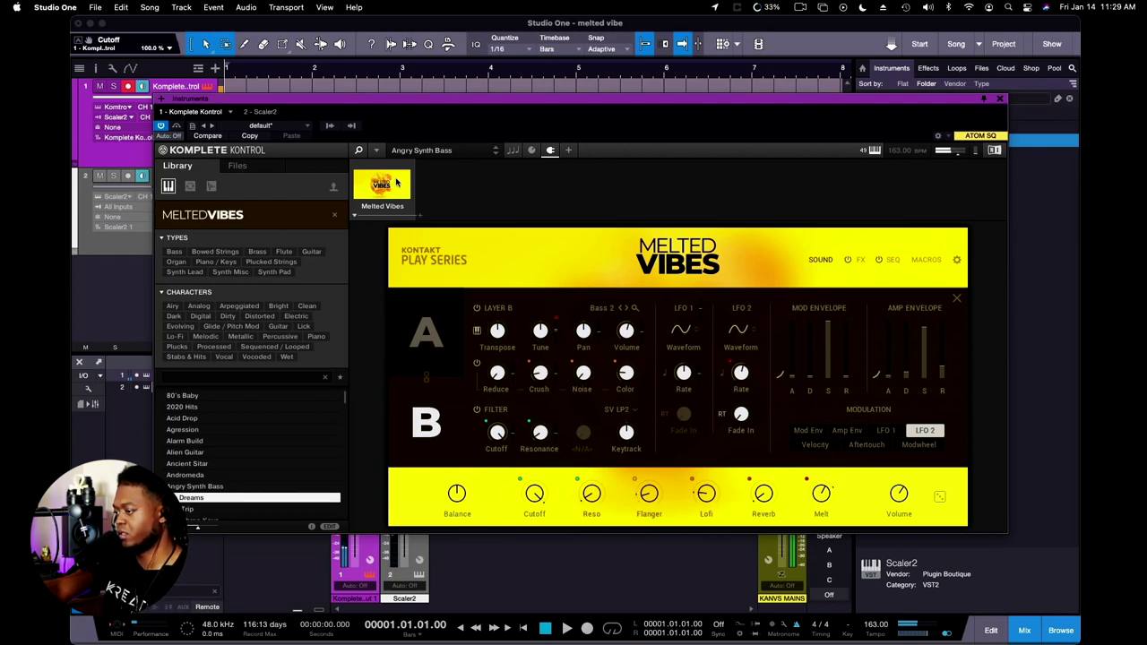
key(Down)
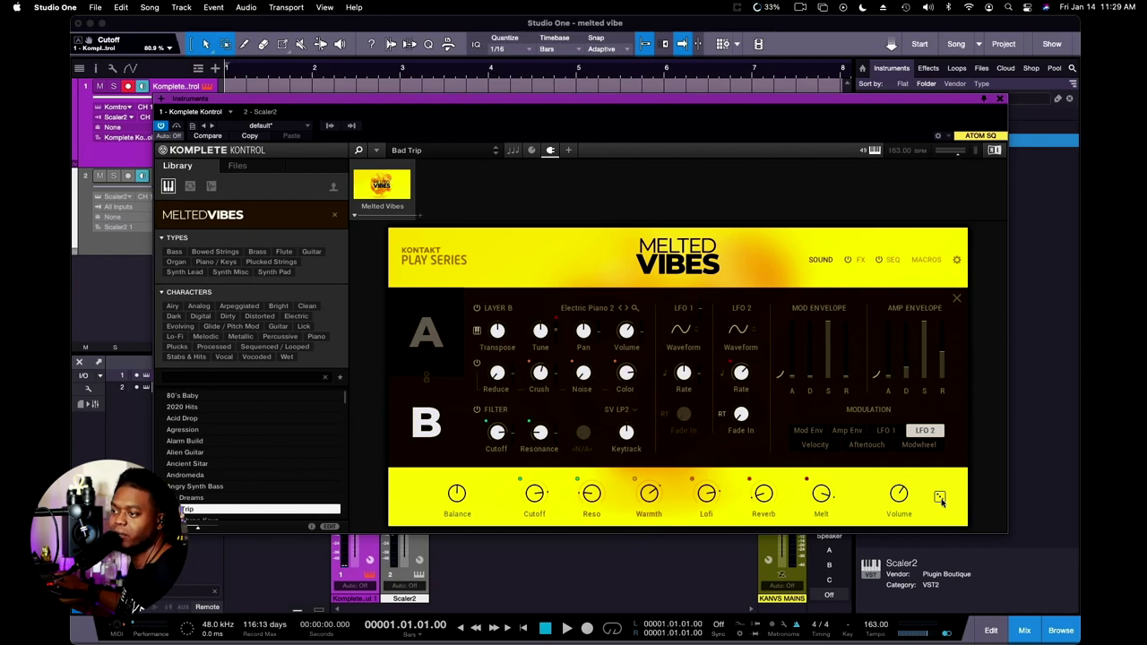
Step: Close the Sound panel to show the artwork, then scroll the preset list down and back up
click(954, 298)
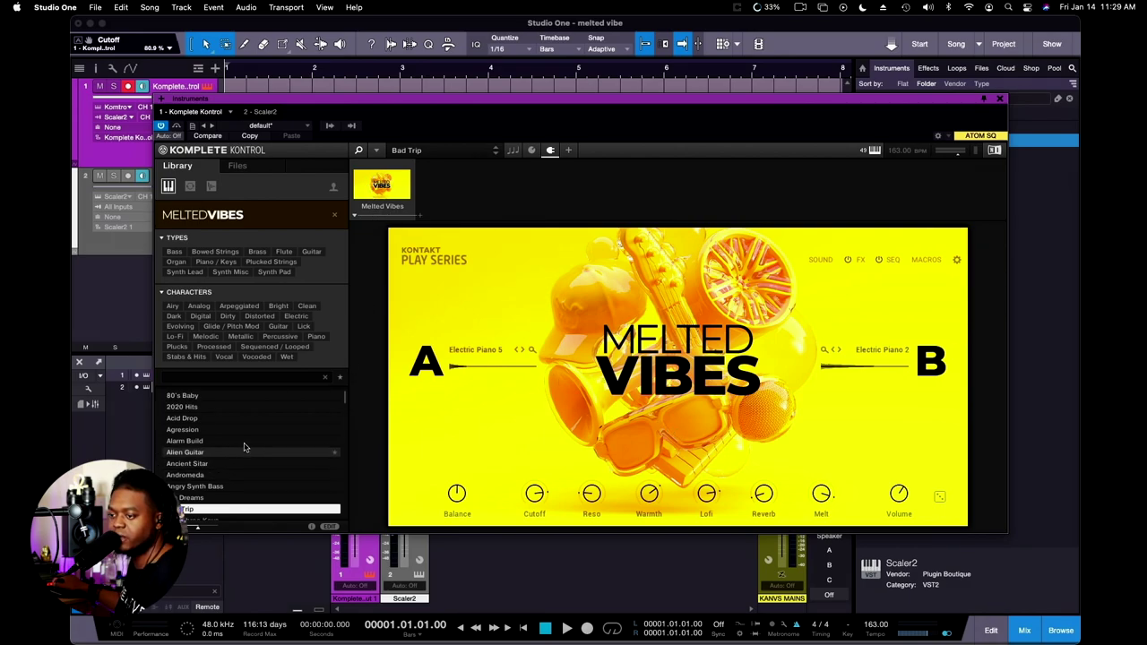
scroll(249, 446, down, 5)
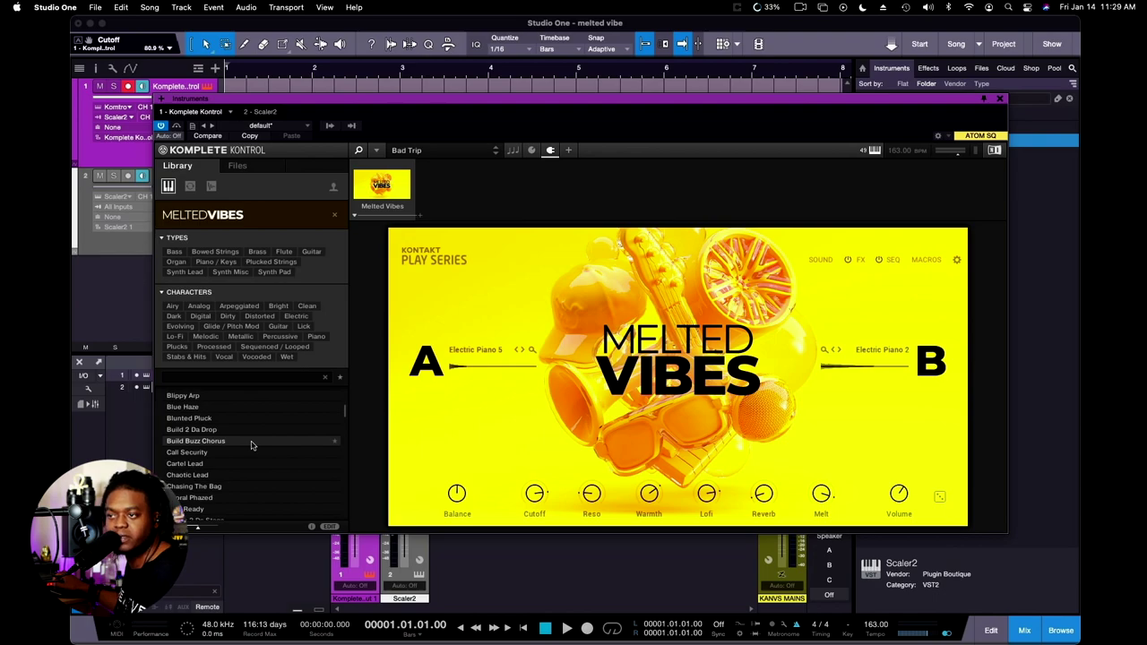
scroll(251, 446, down, 10)
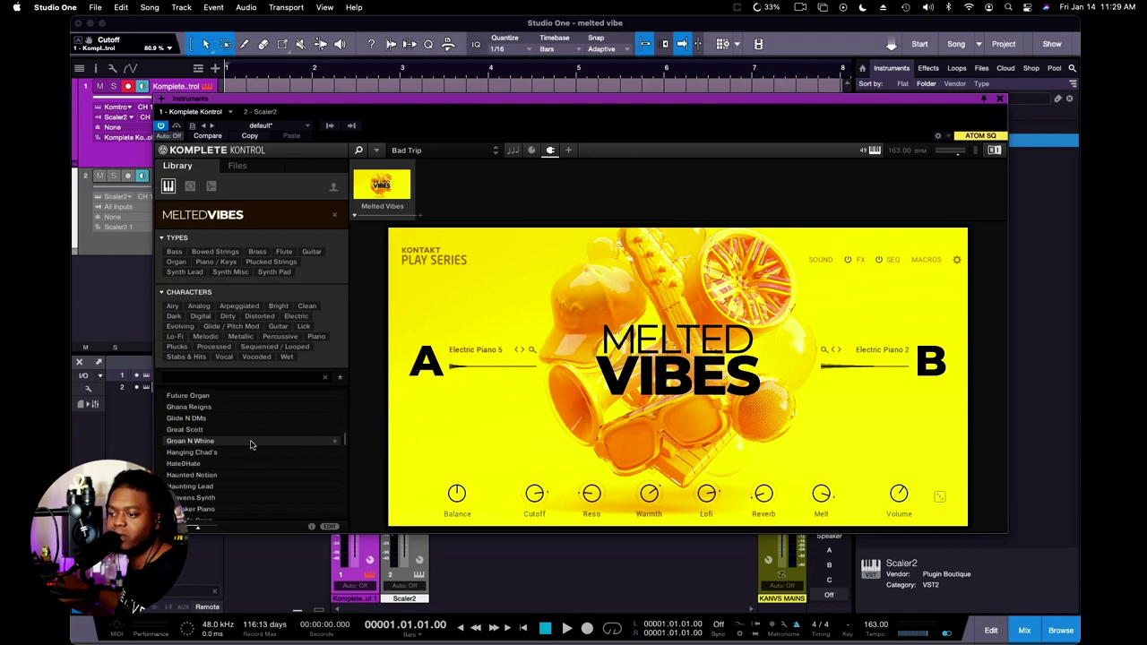
scroll(251, 445, up, 5)
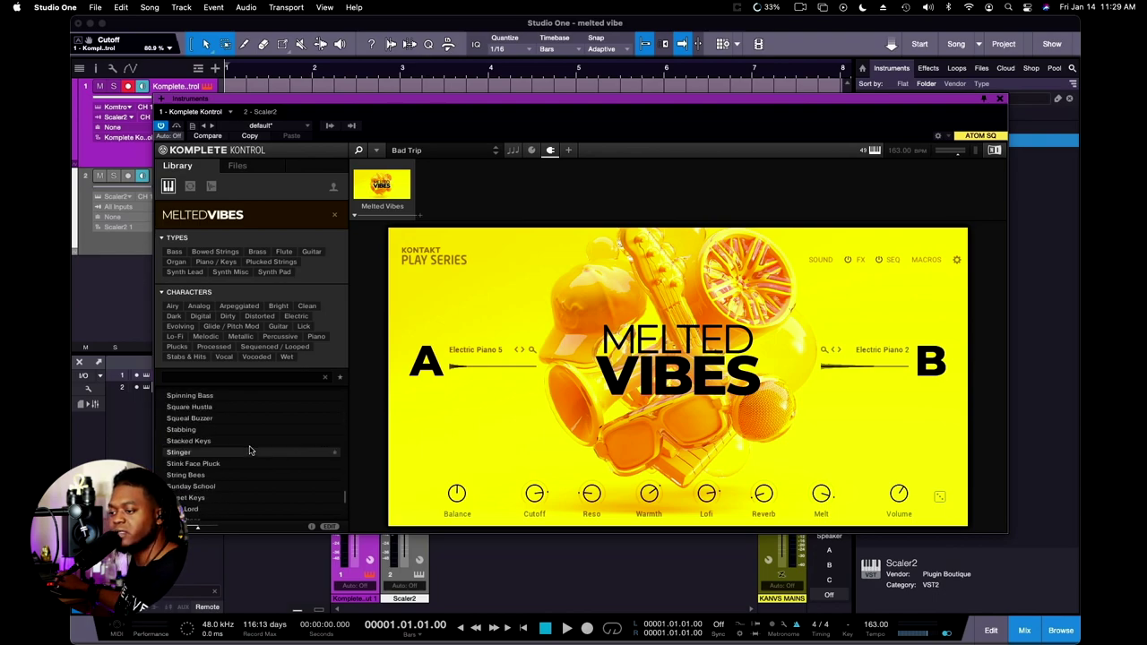
scroll(251, 451, up, 15)
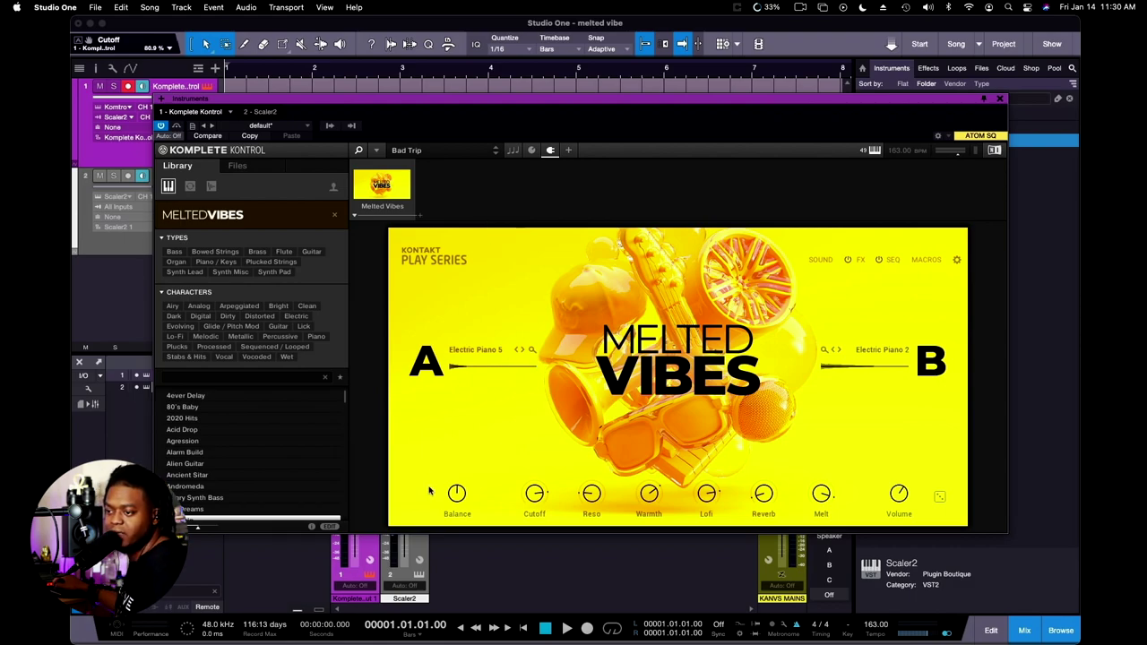
scroll(269, 484, down, 10)
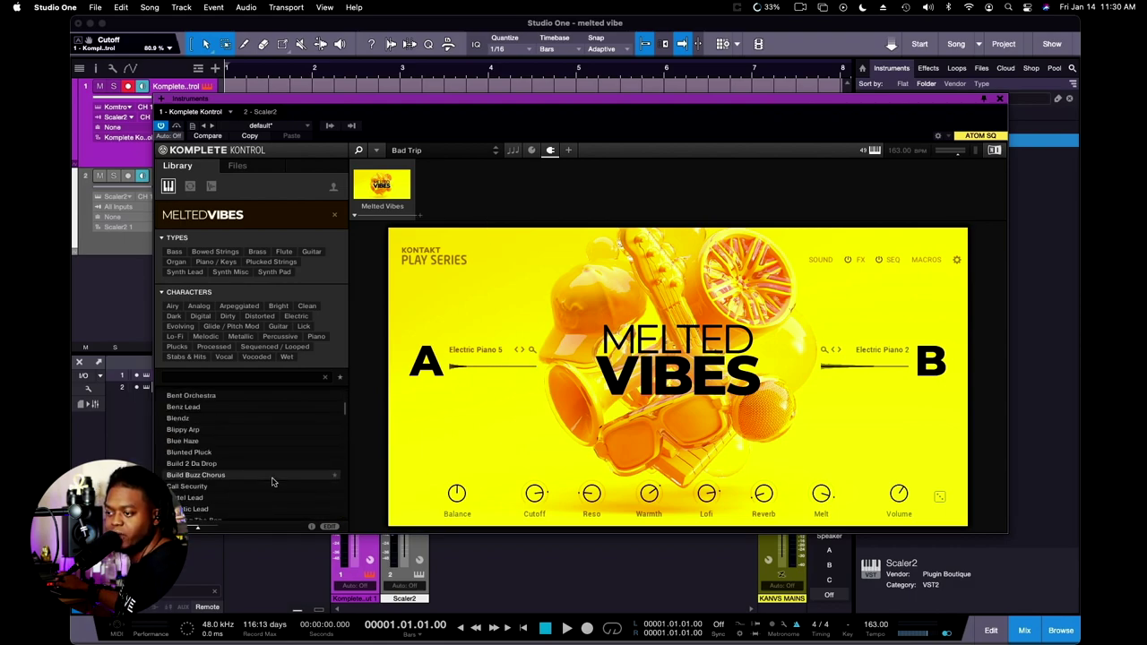
scroll(274, 482, down, 10)
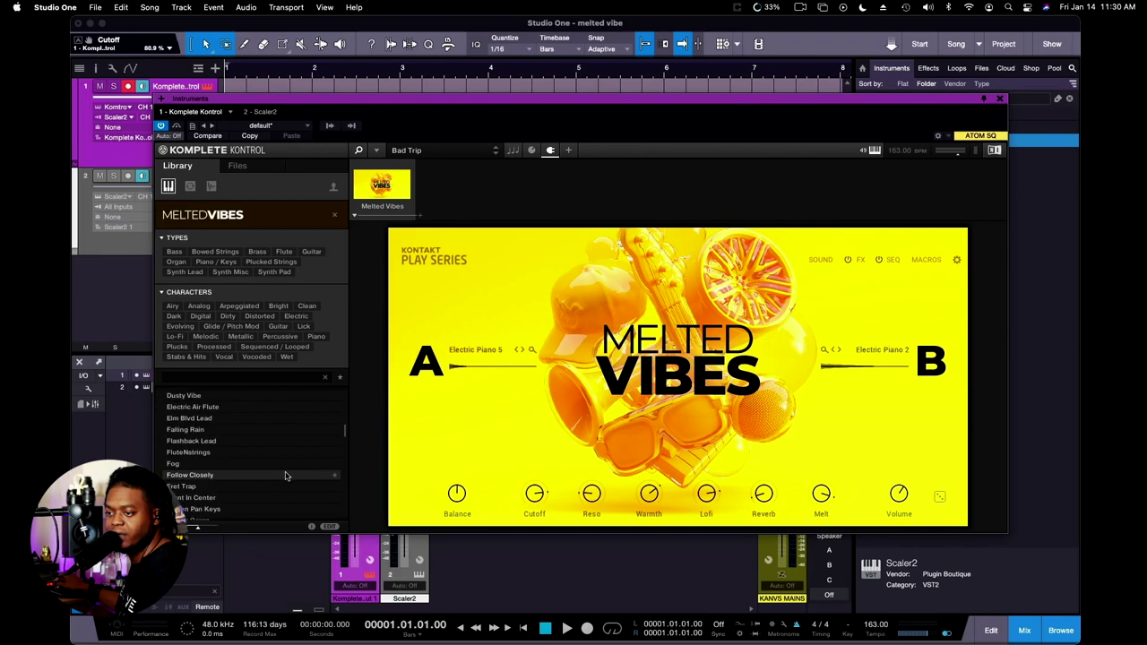
scroll(289, 475, up, 15)
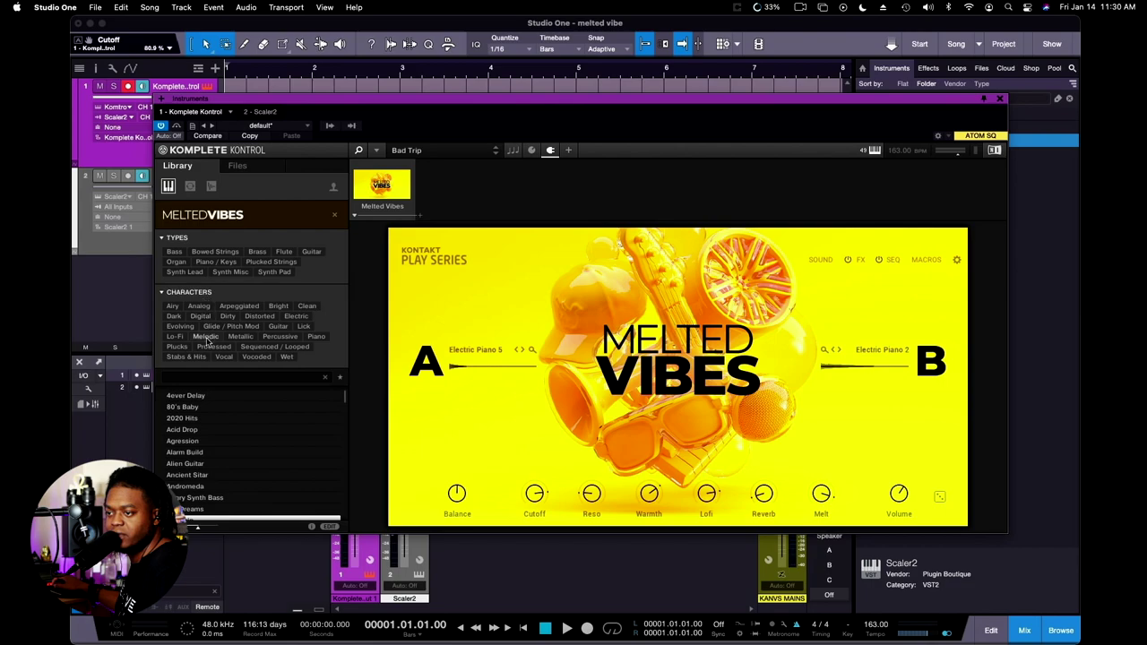
Step: Filter to Plucked Strings and audition Manny's Luv, Tokyo Go, Ancient Sitar, Blunted Pluck and Mallet Ballad
click(266, 264)
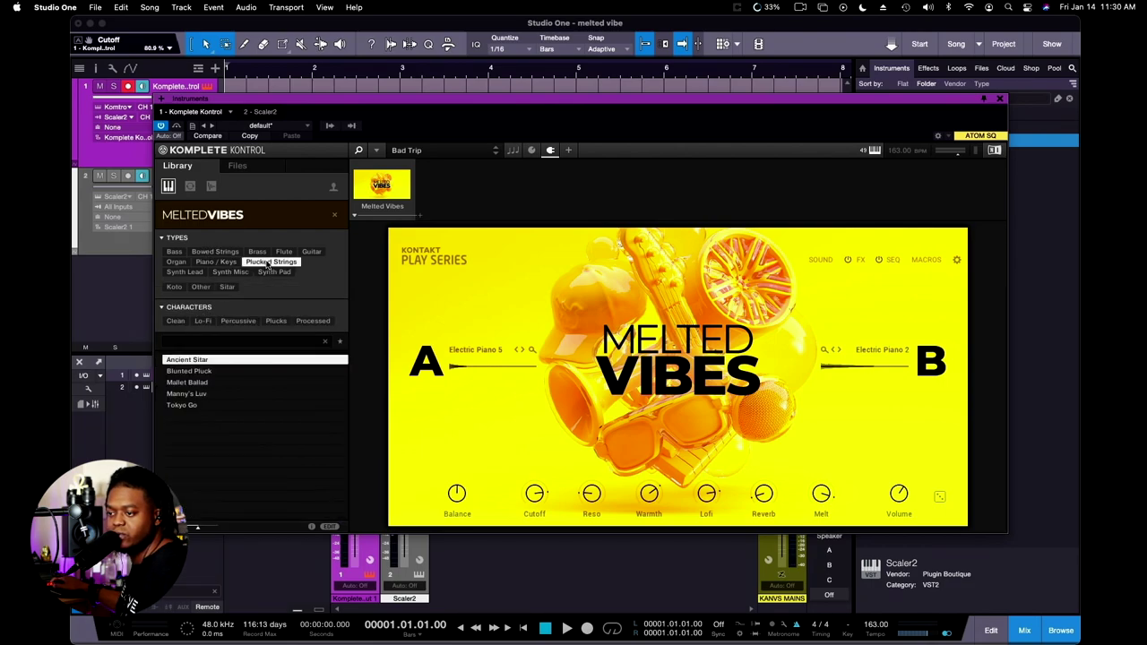
click(204, 393)
click(204, 405)
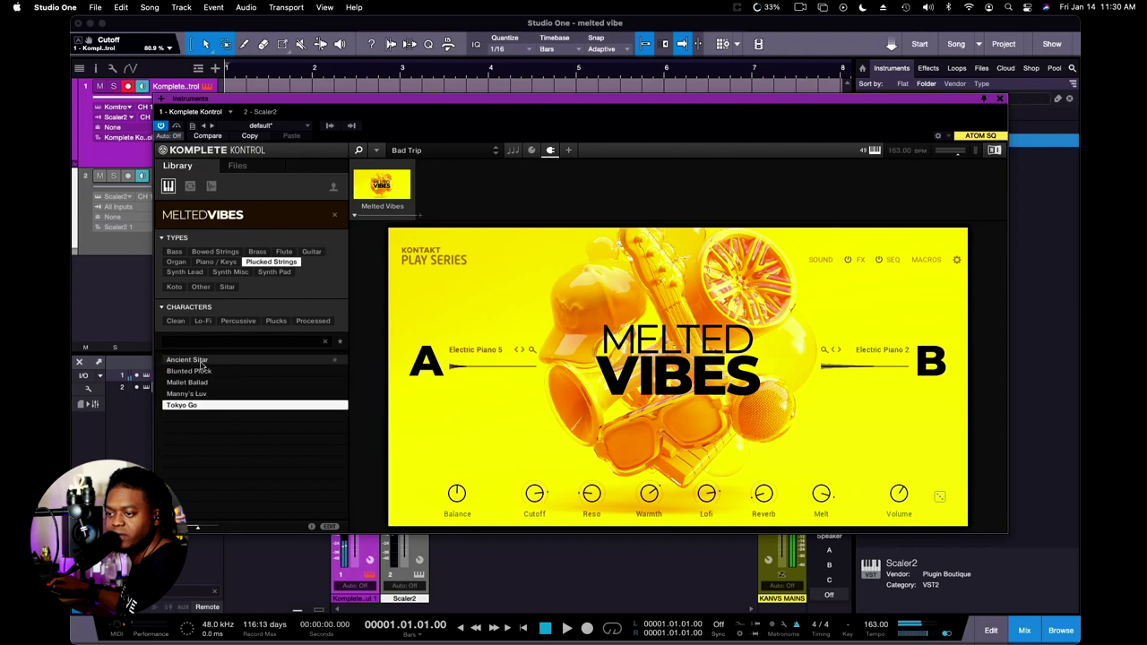
click(204, 360)
click(205, 371)
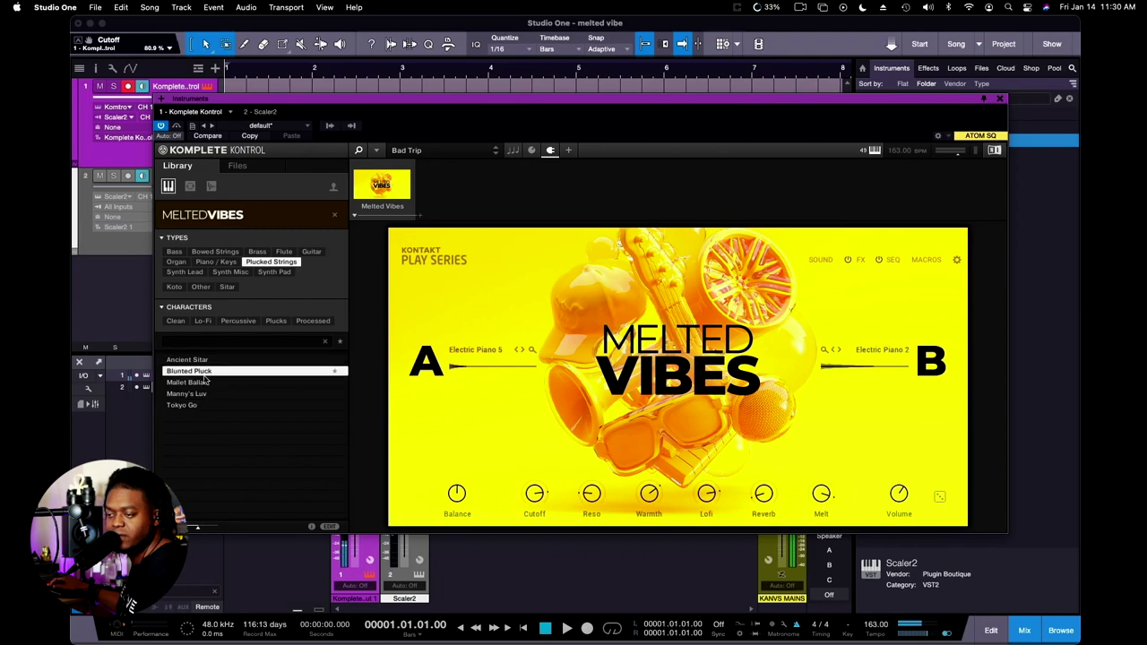
click(210, 382)
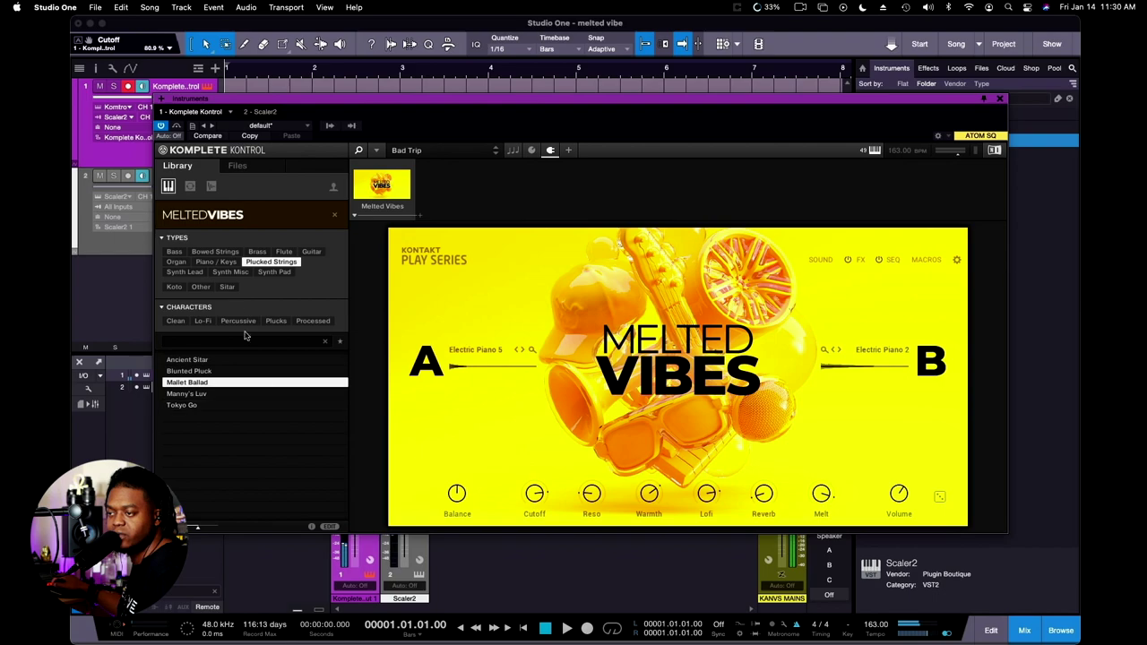
Step: Filter to Piano / Keys and audition Blue Haze, Chasing The Bag, Choral Phazed, Mystery Keys and others
click(218, 261)
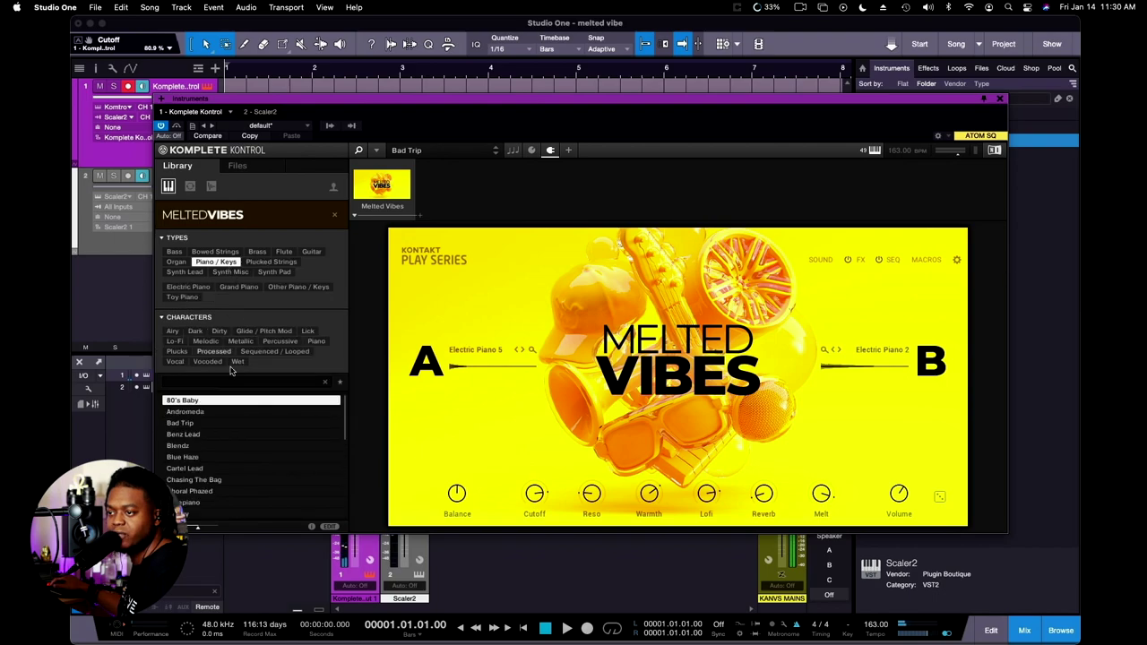
click(220, 457)
click(212, 482)
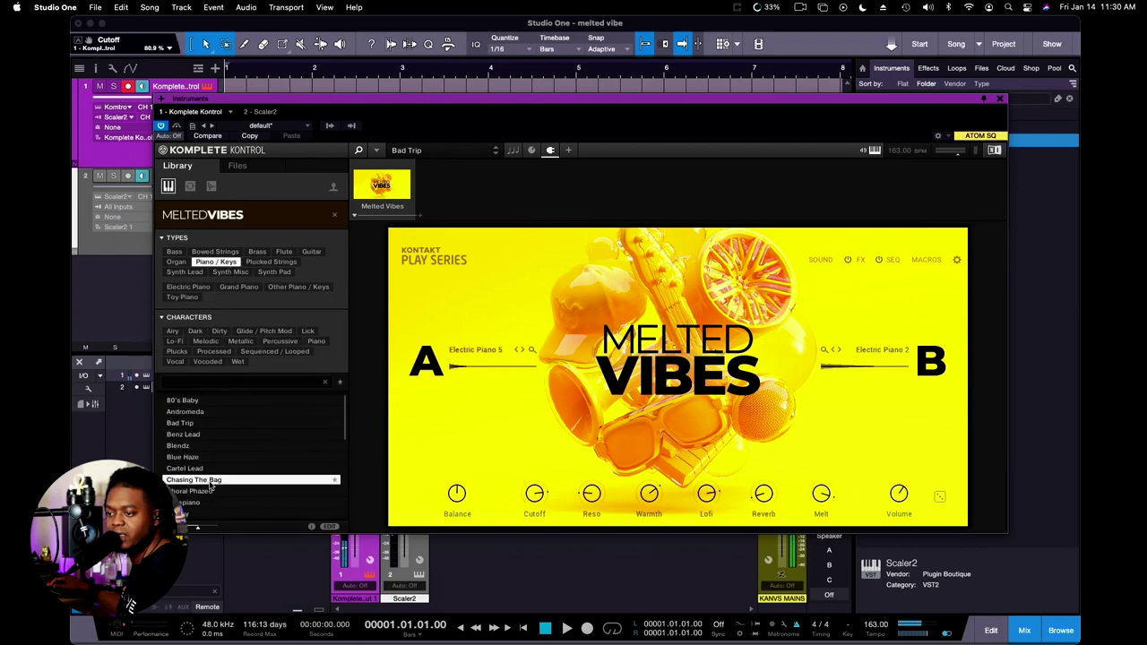
click(212, 492)
scroll(213, 492, down, 1)
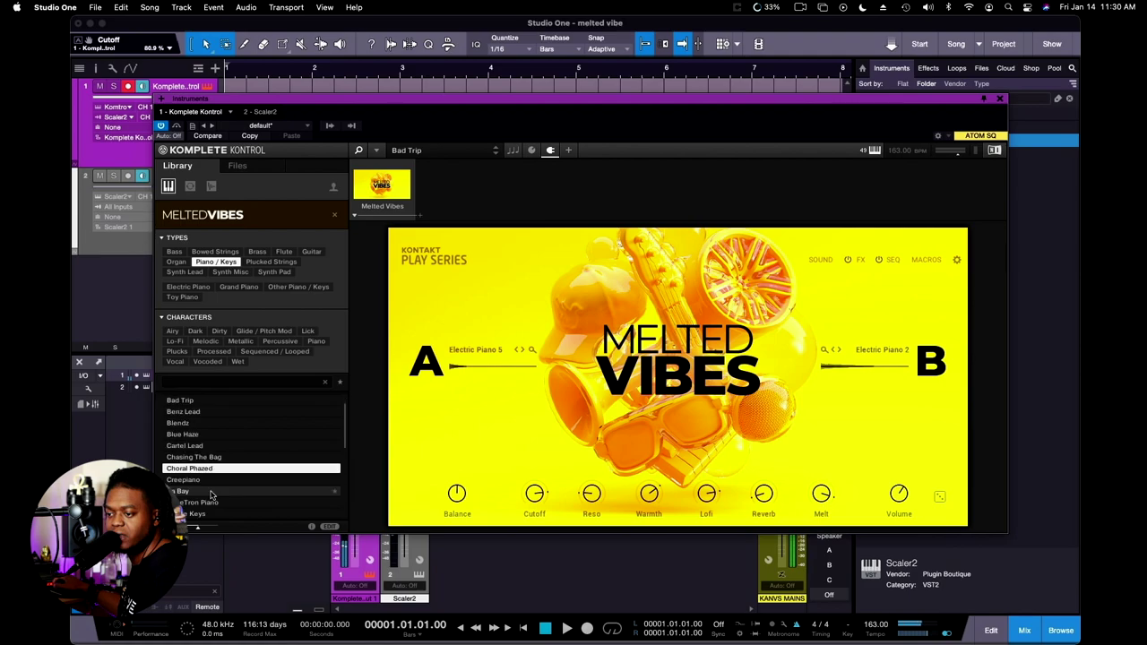
click(213, 492)
scroll(213, 492, down, 5)
click(212, 493)
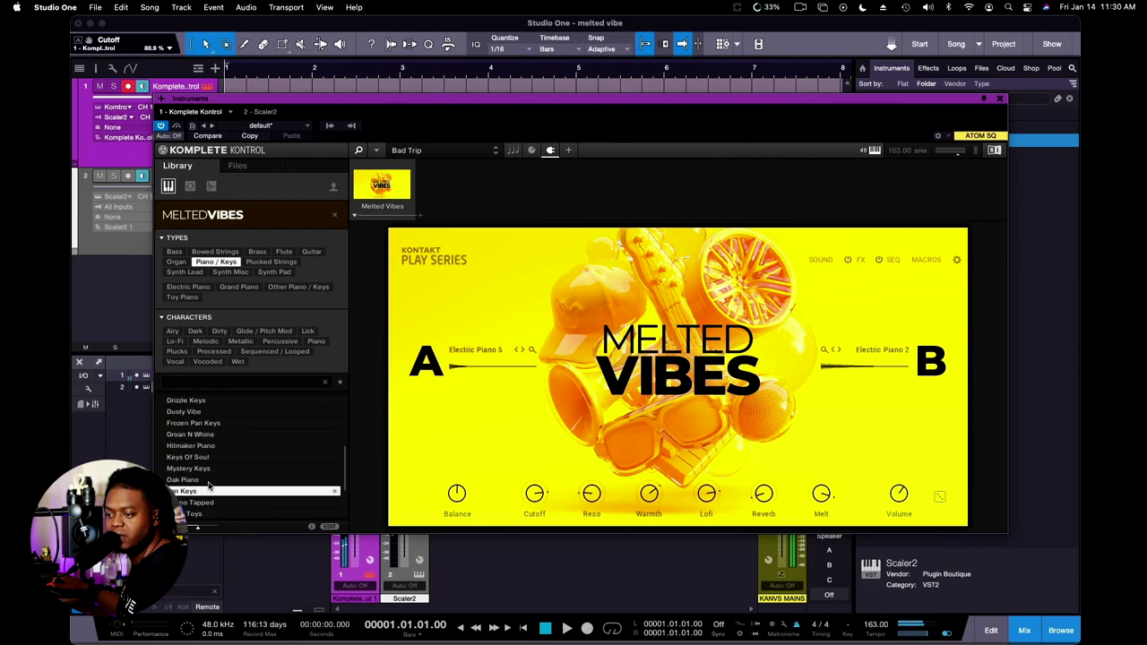
click(214, 469)
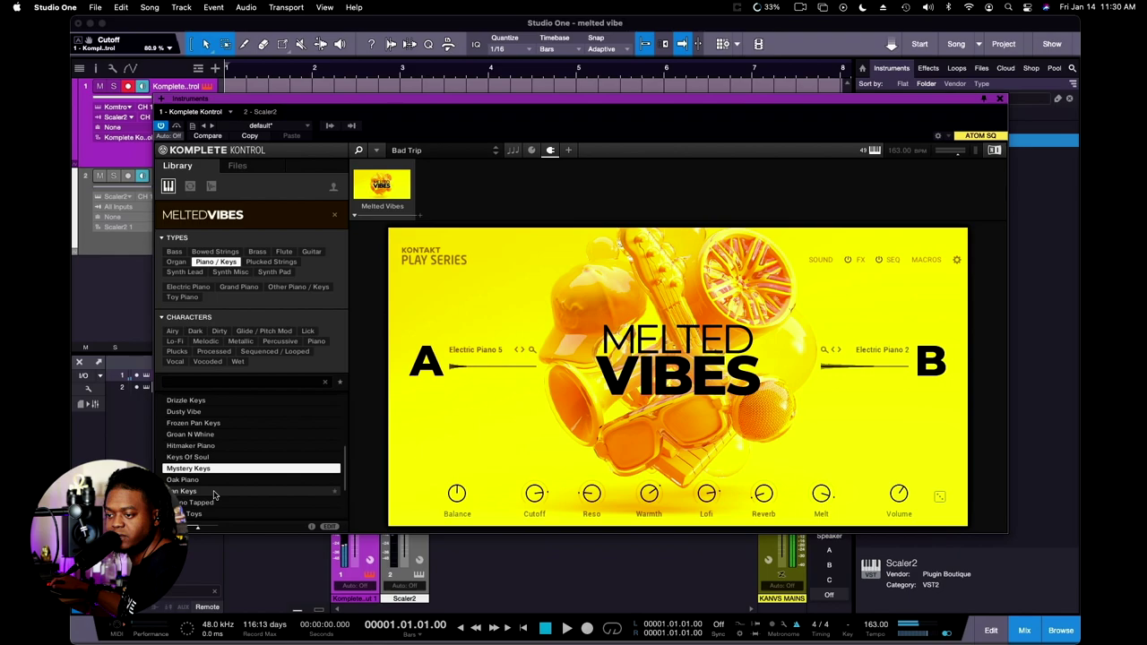
click(216, 492)
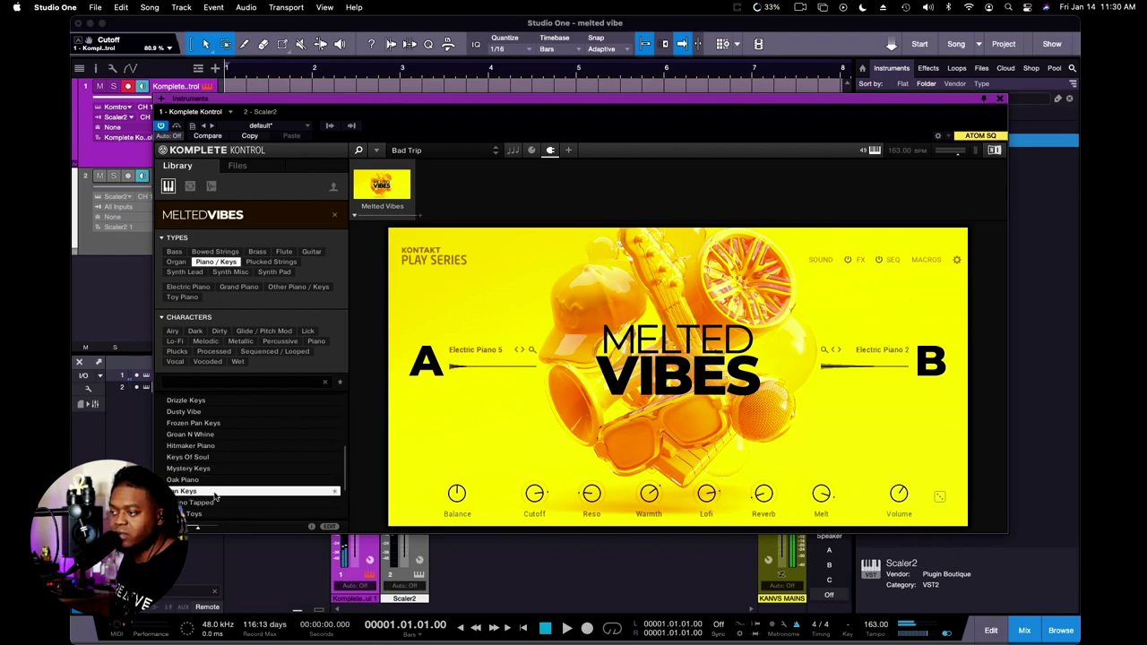